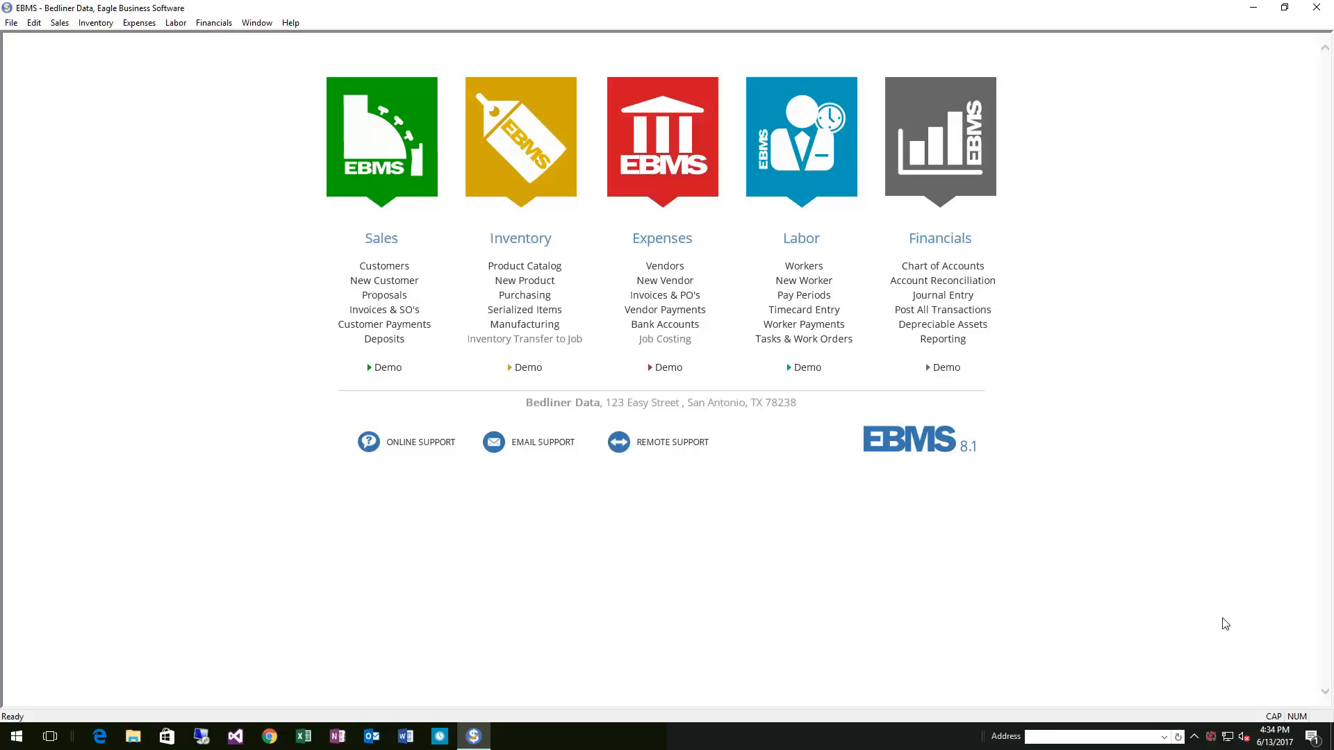
Open a new sales invoice and select the customer AFFORDABLE TRAILERS - 87
click(392, 310)
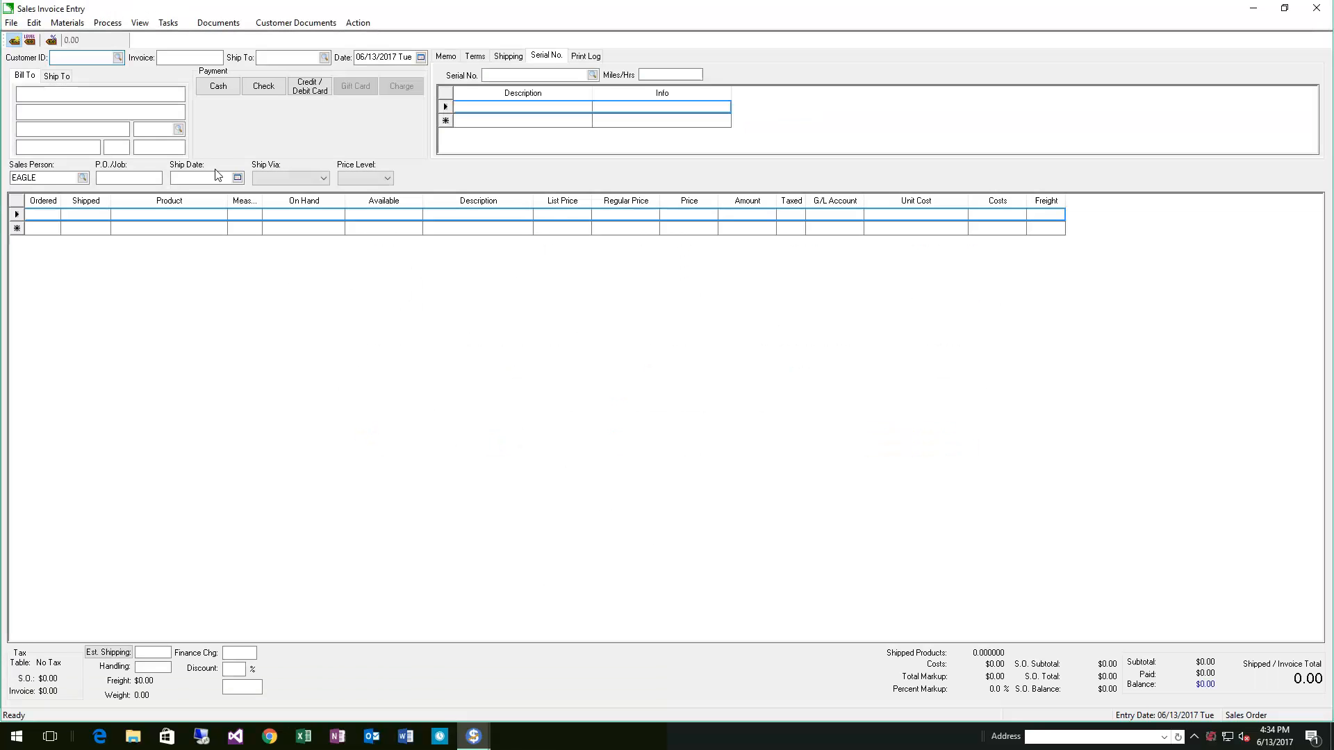
click(118, 57)
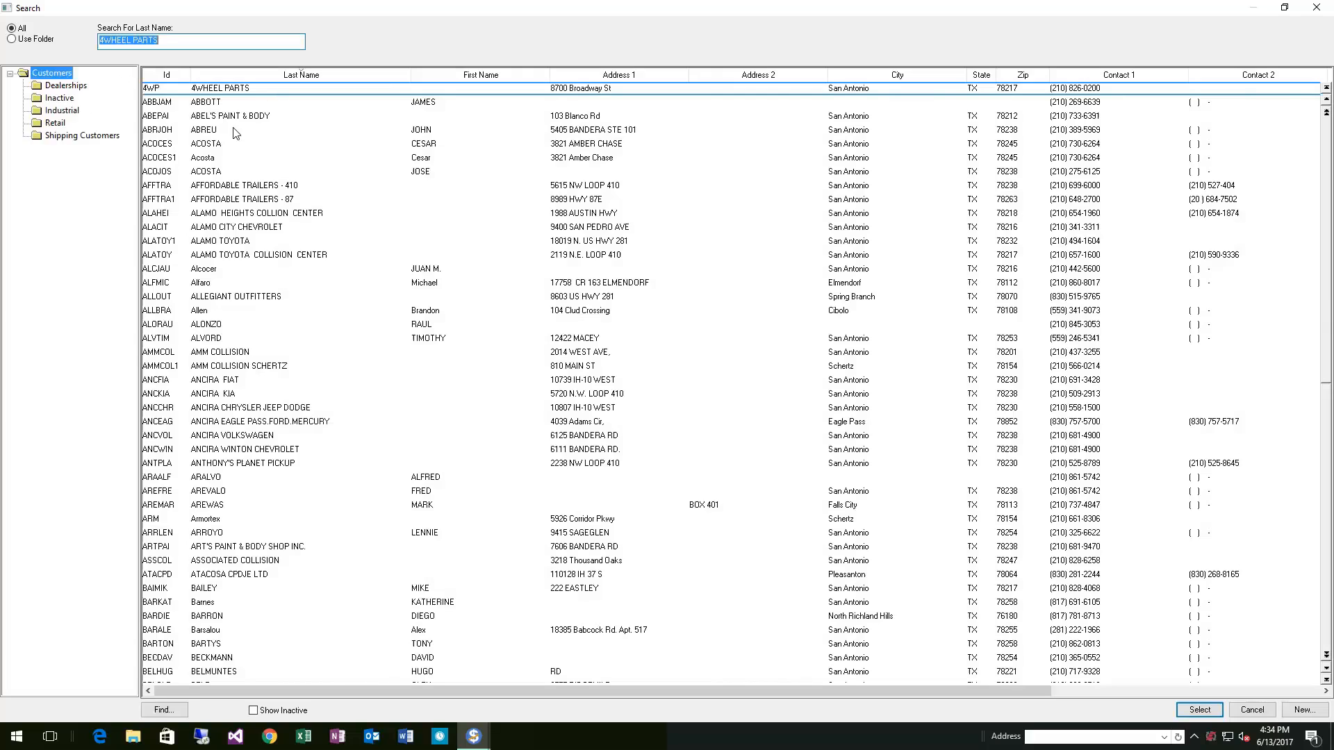
double_click(245, 199)
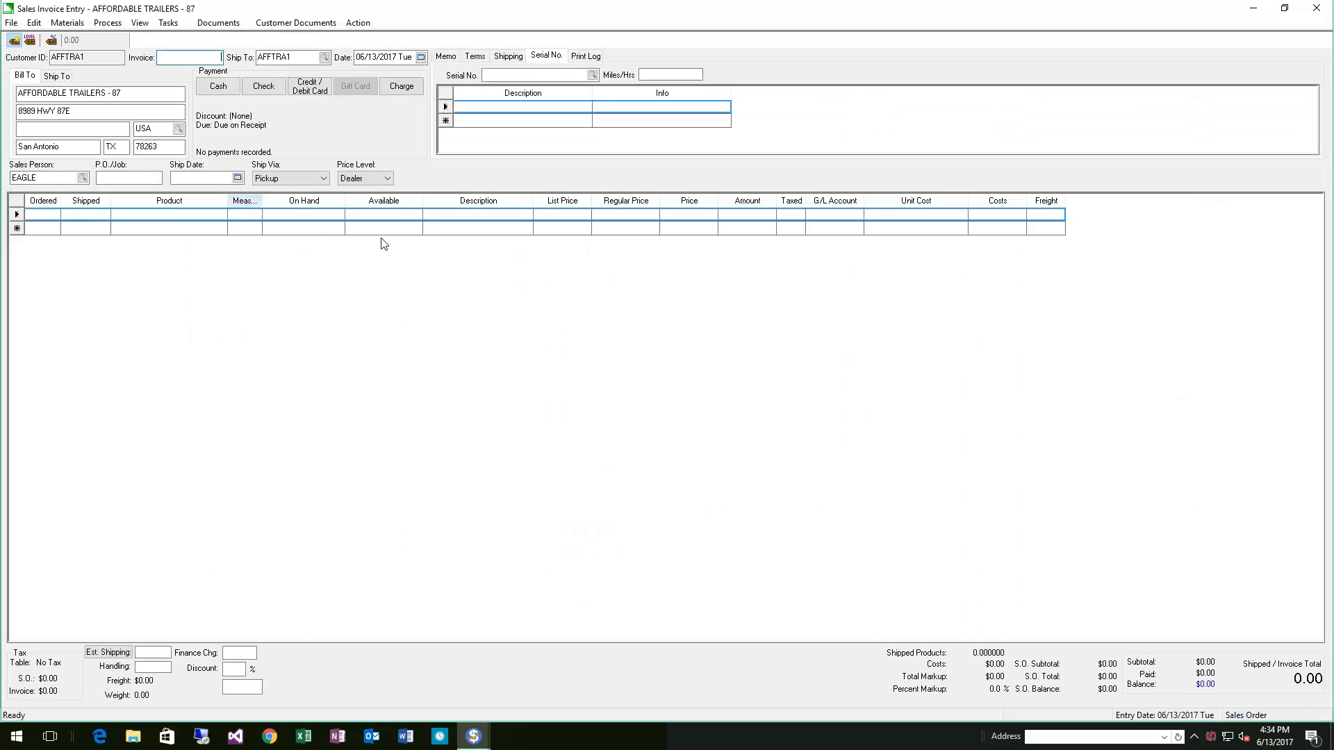
key(Tab)
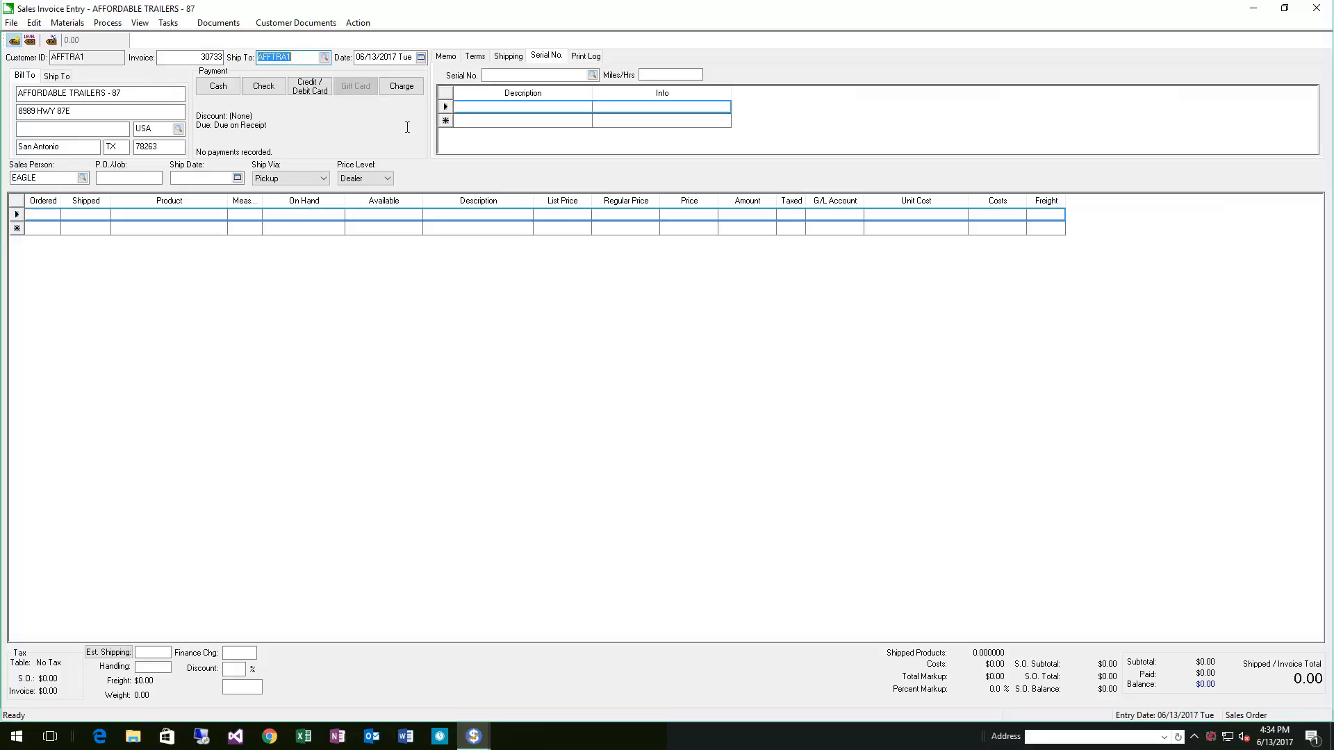
click(549, 75)
click(591, 75)
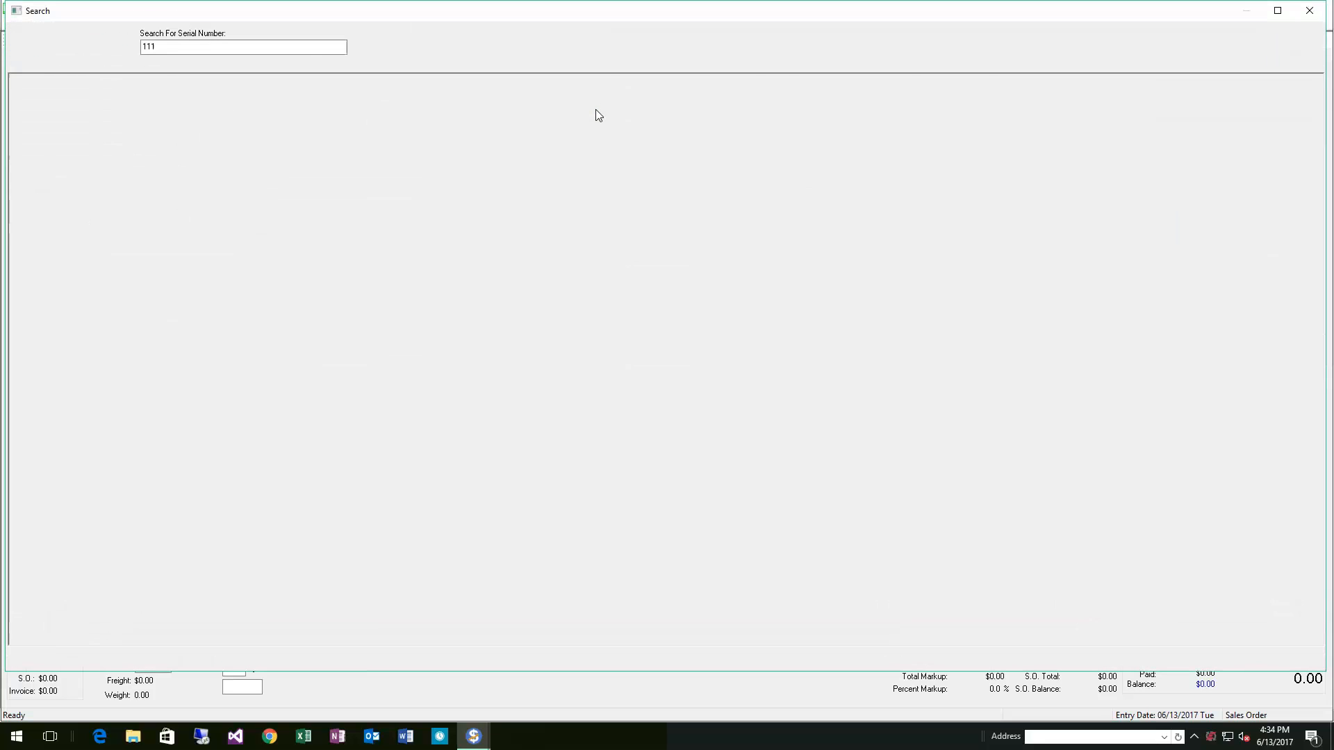
click(90, 47)
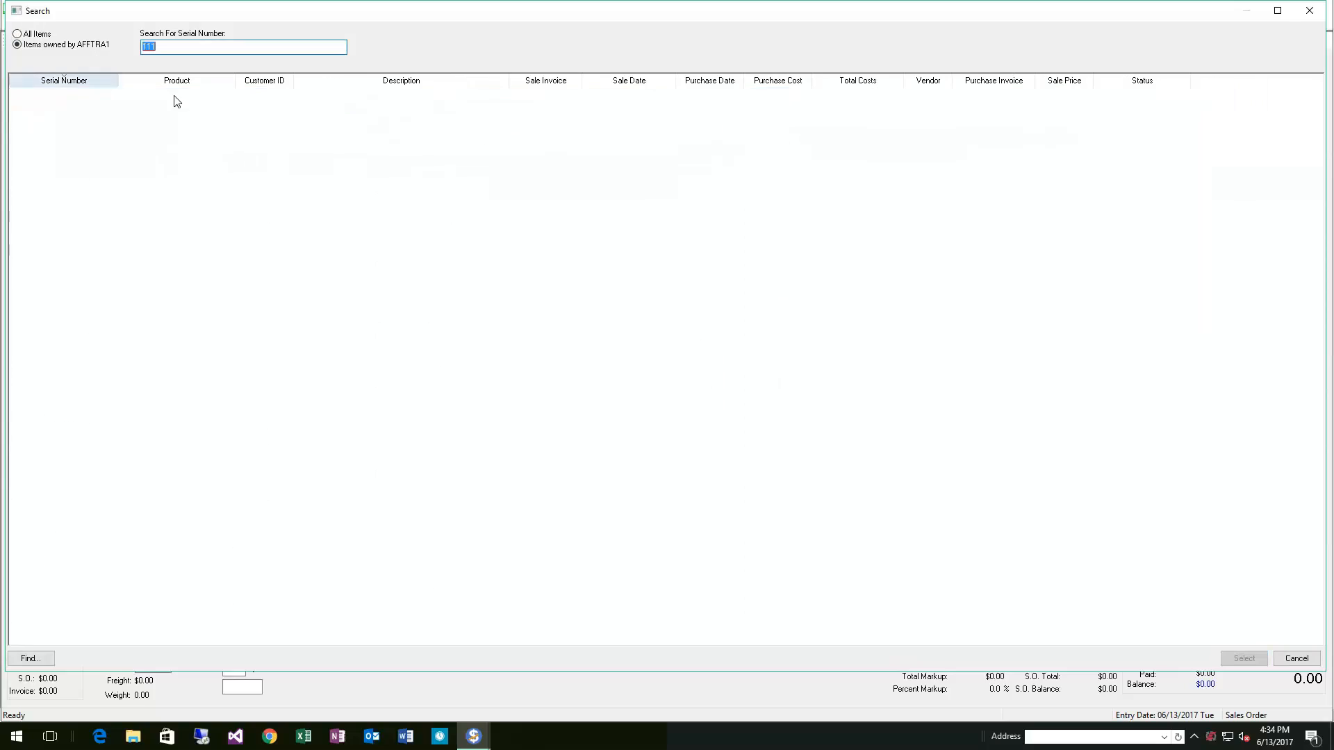
key(Escape)
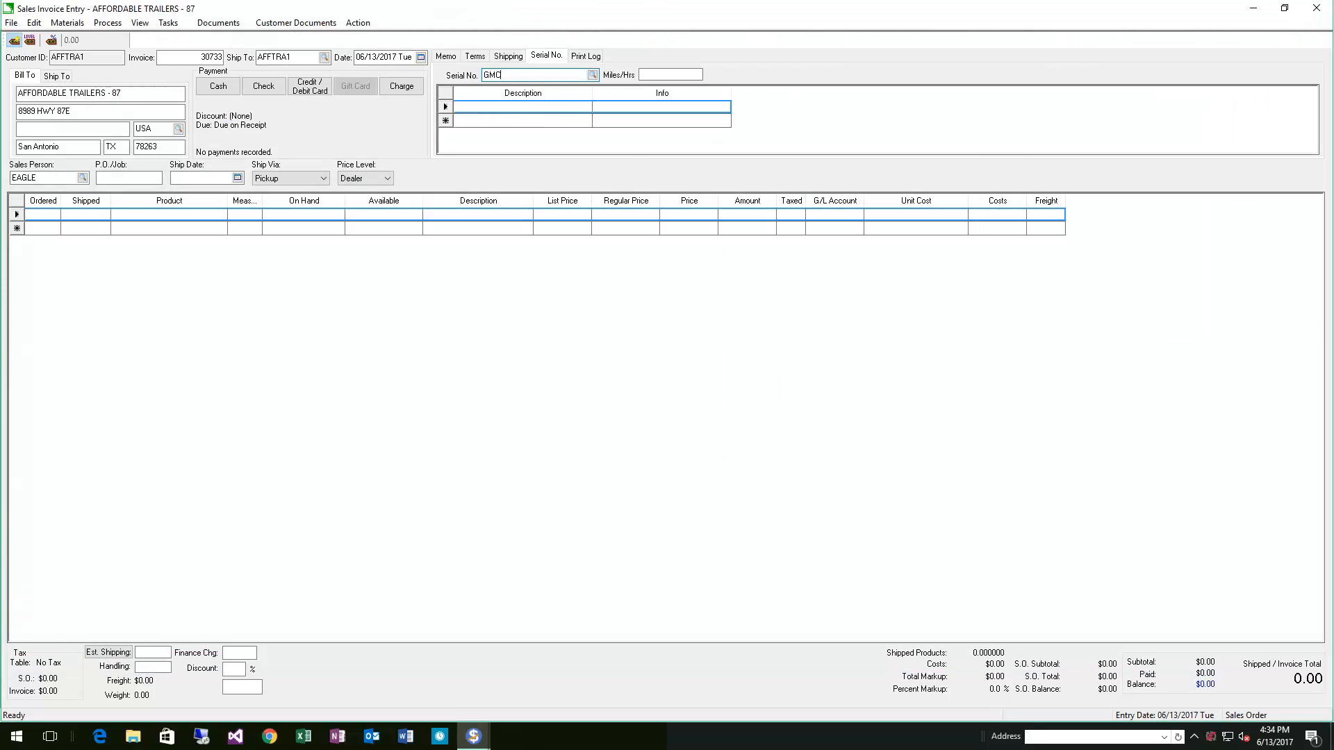
key(Tab)
click(636, 397)
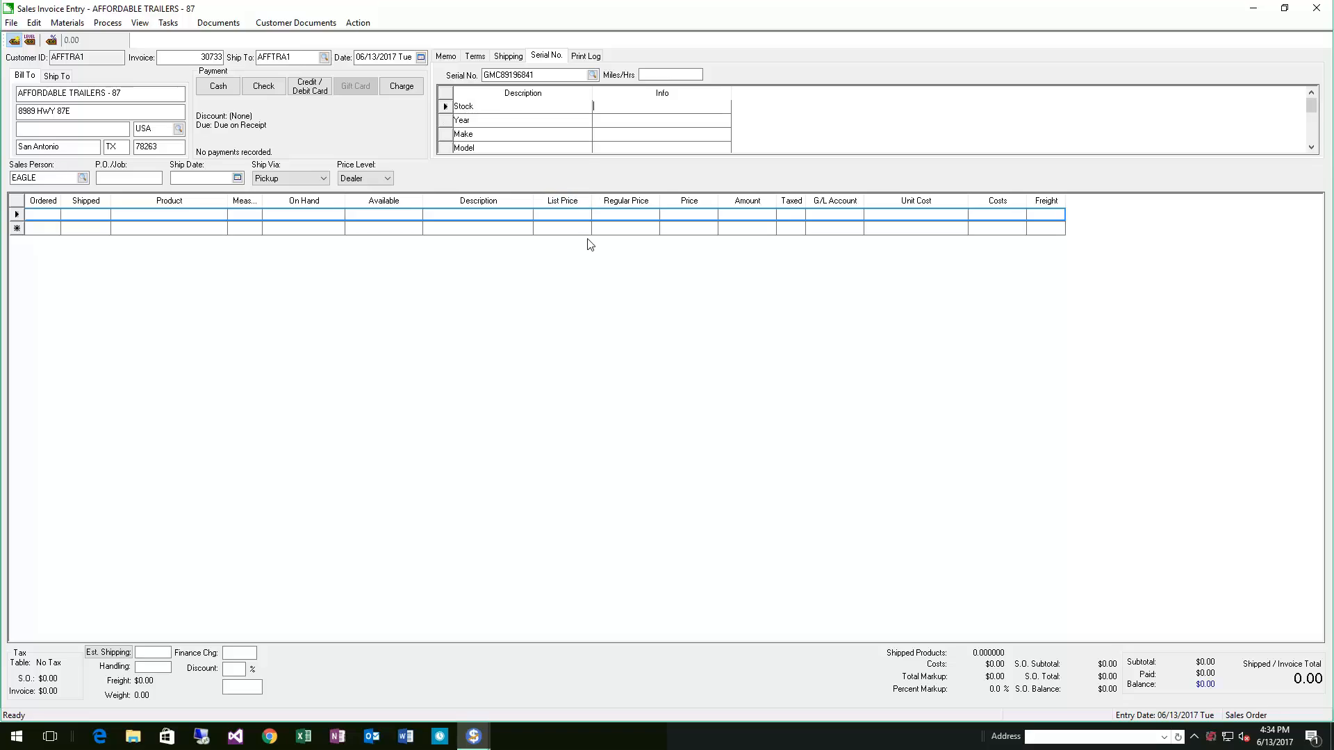
Fill in the vehicle details: the year, make GMC, model 1500 HD and color SILVER
click(637, 123)
text(2017)
key(Tab)
key(Tab)
text(g)
text(GMC)
click(635, 149)
text(1500 HD)
scroll(799, 134, down, 2)
scroll(661, 127, up, 1)
scroll(646, 122, up, 3)
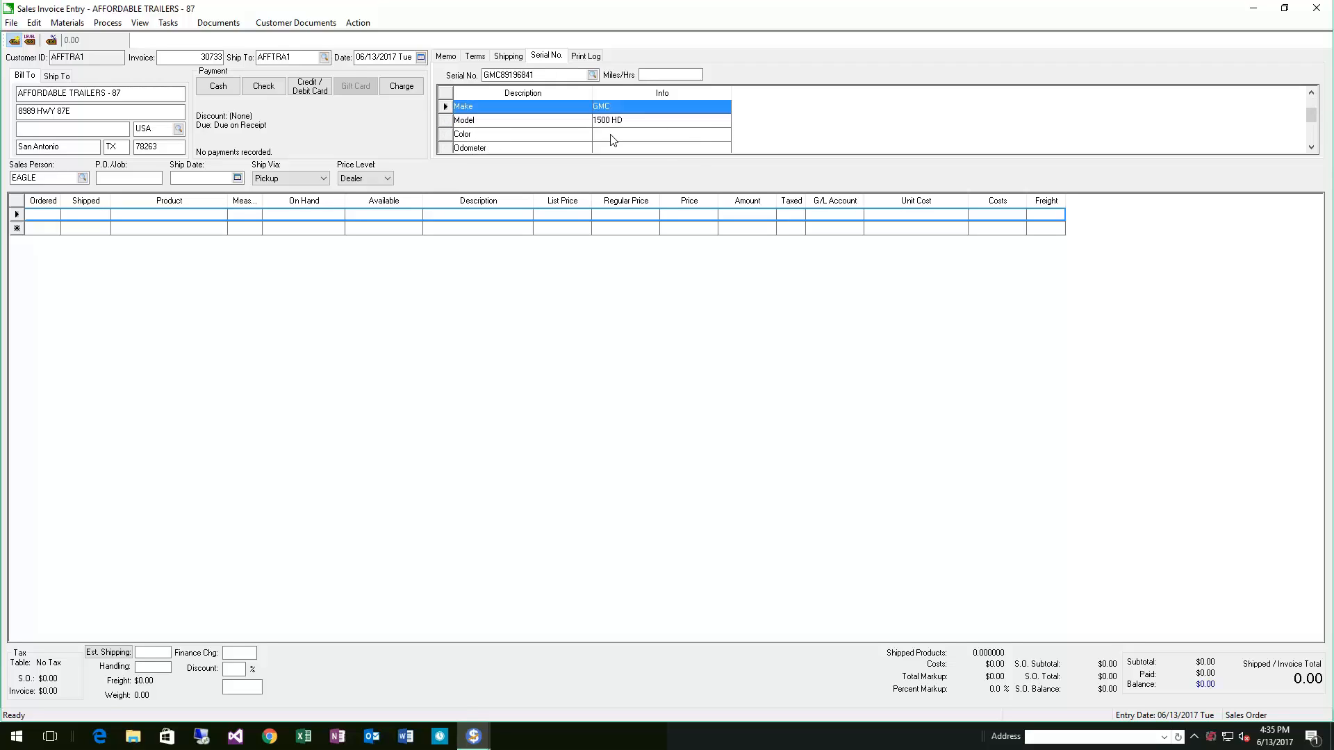
click(611, 134)
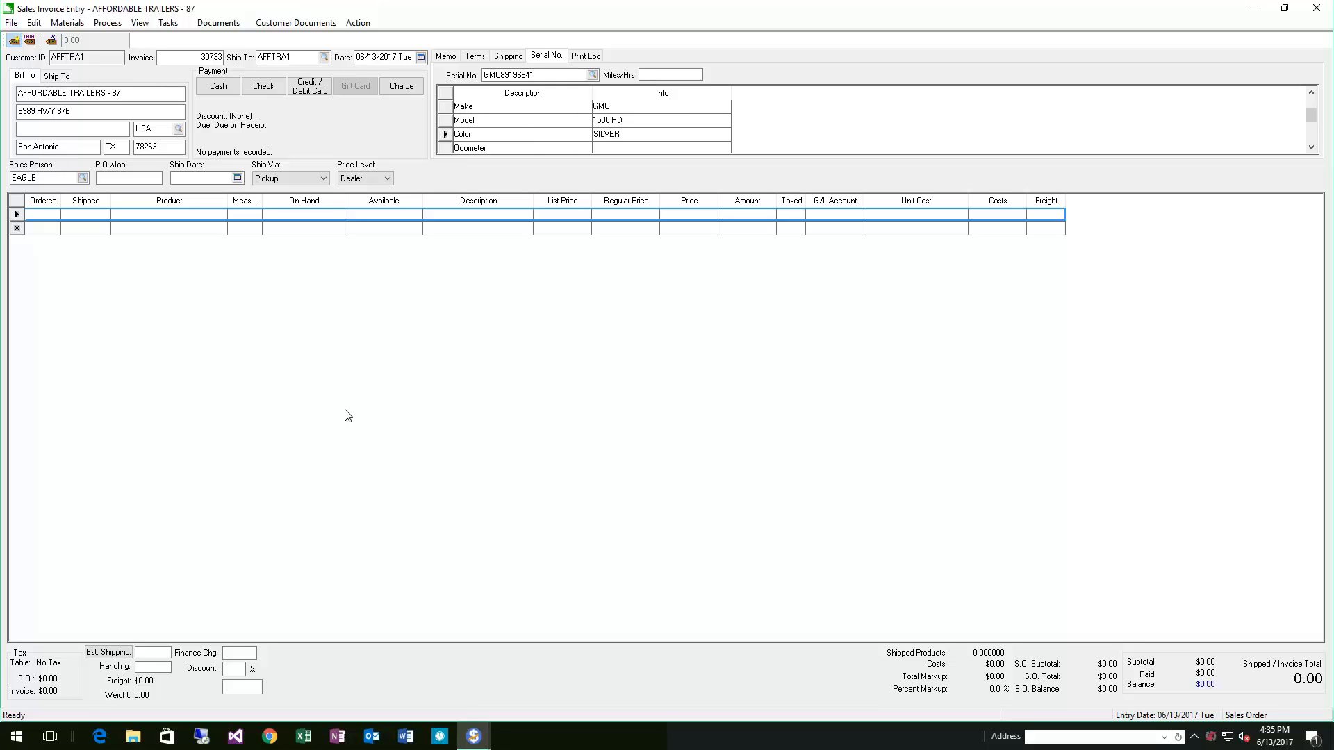
click(67, 225)
Set the P.O./Job to VERBAL
click(131, 178)
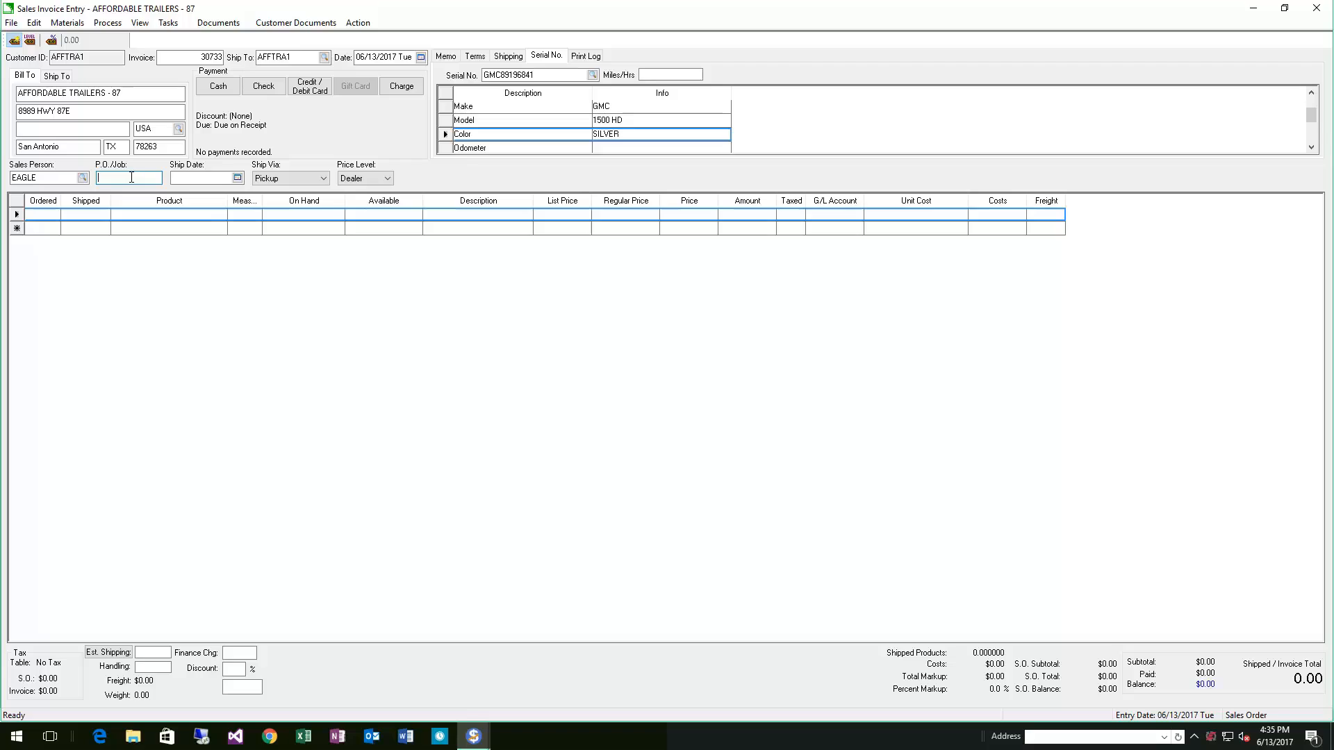
text(VERBAL)
key(Tab)
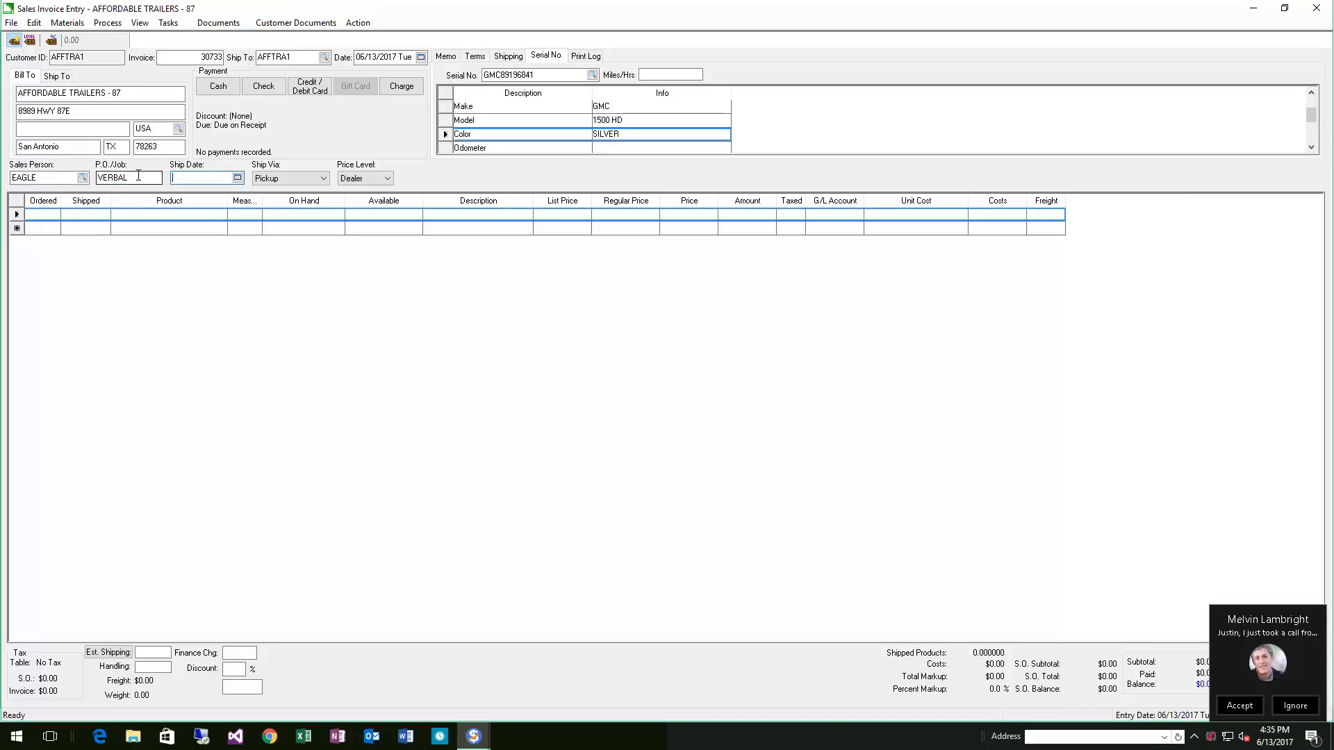
click(1295, 705)
Set the ship date to 06/16/2017
click(218, 216)
click(203, 179)
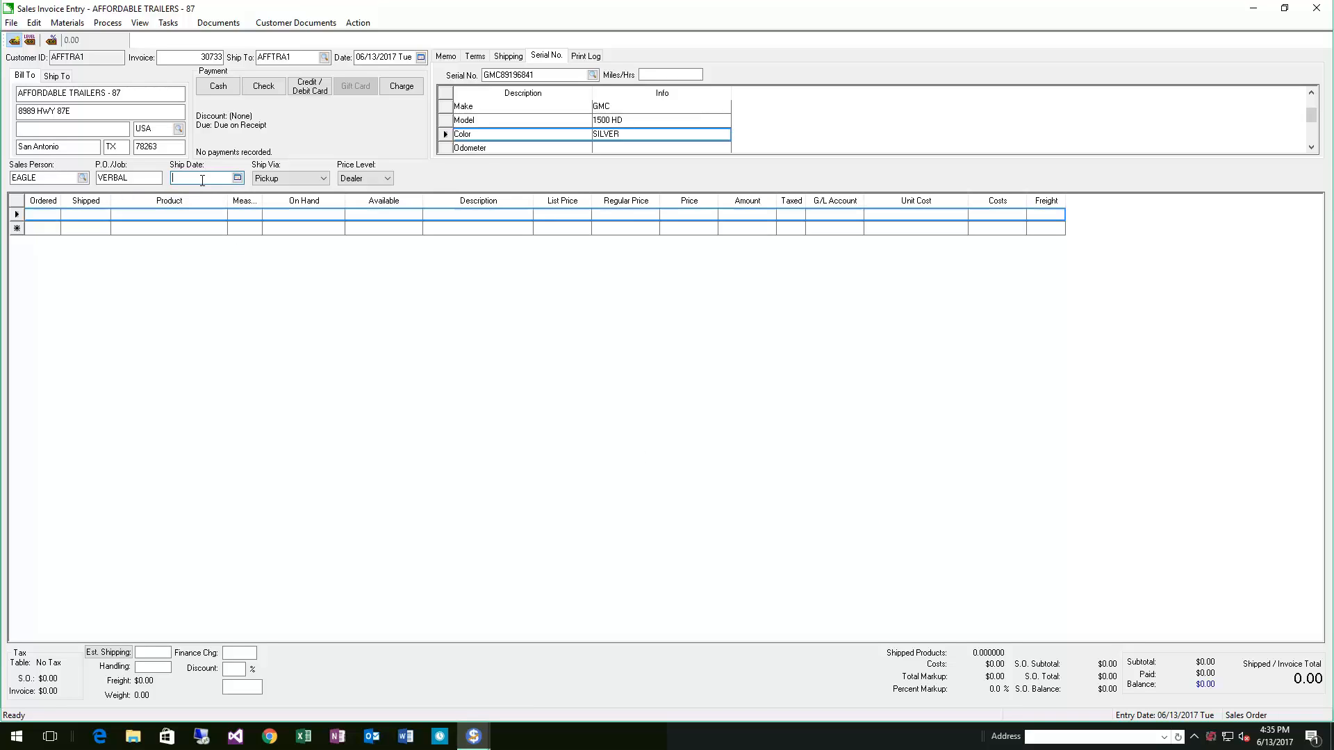
text(6/15/2017 Thu)
key(Tab)
click(233, 182)
drag(172, 178, 321, 181)
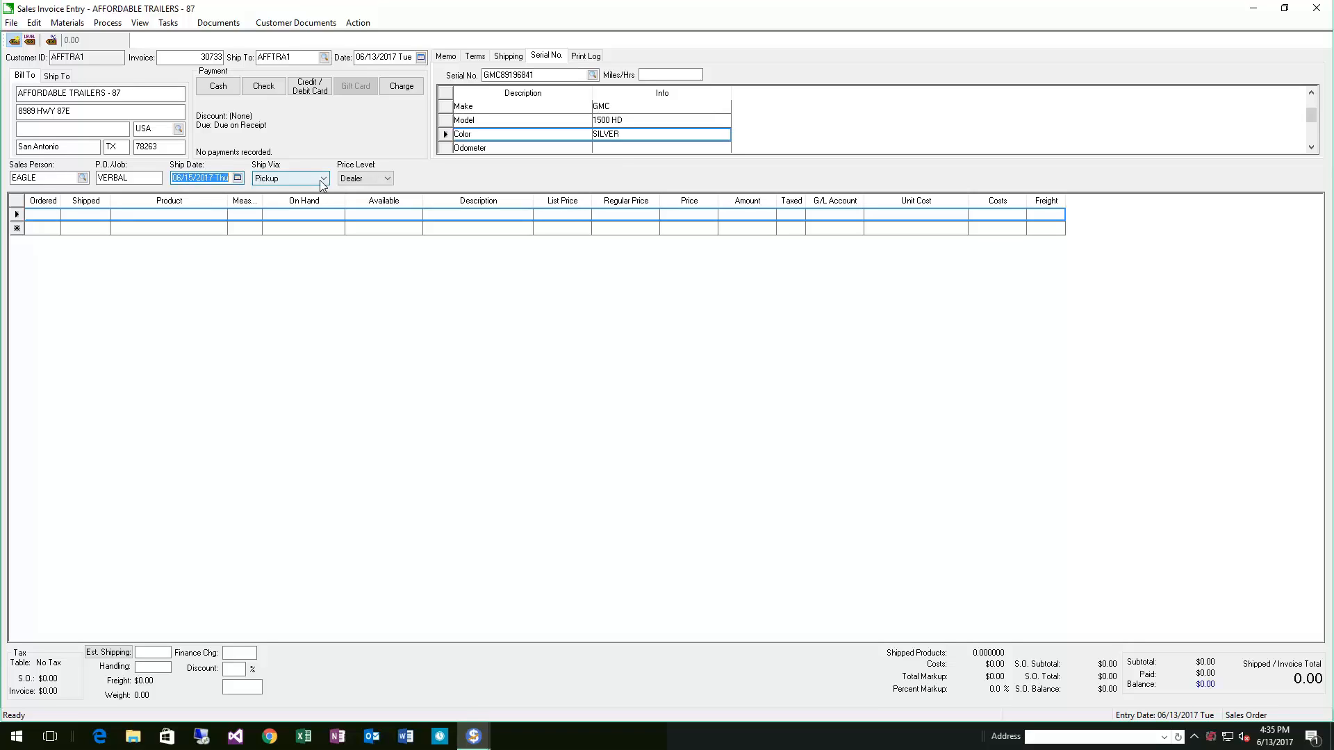
text(061617)
key(Tab)
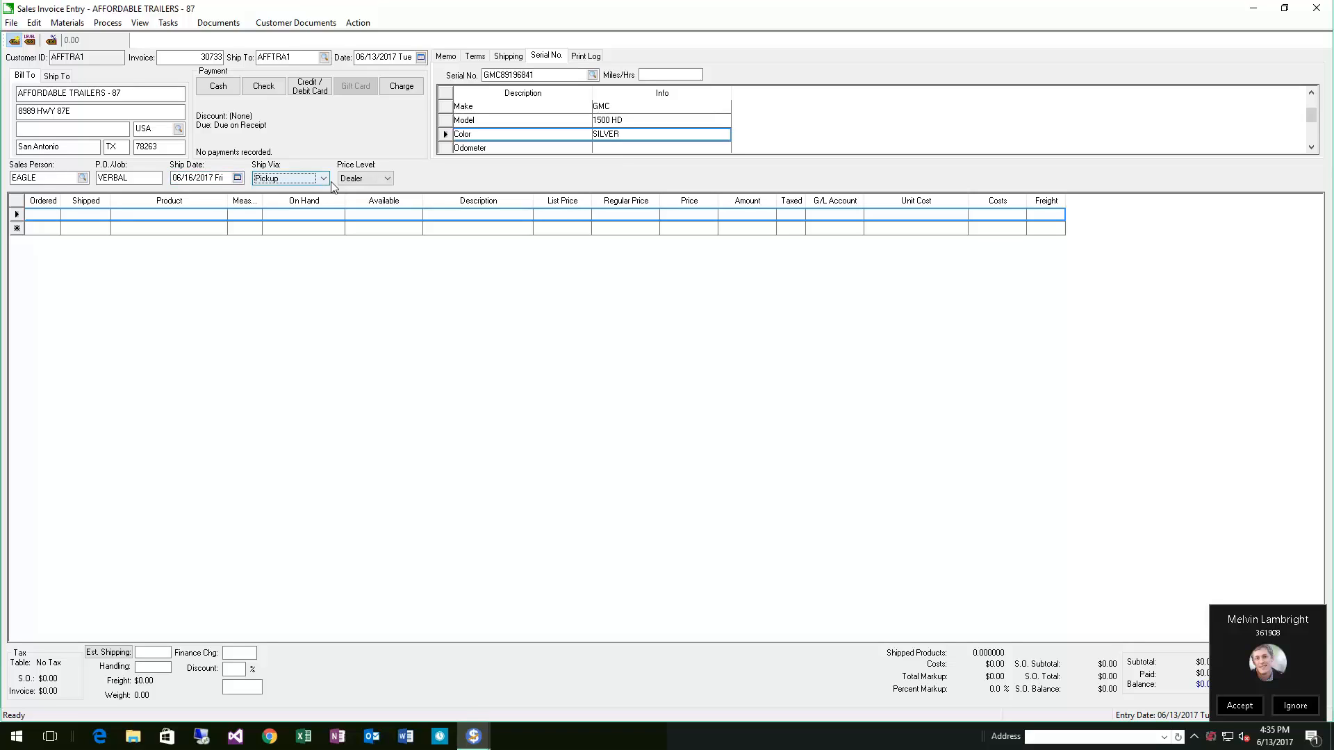
click(1294, 706)
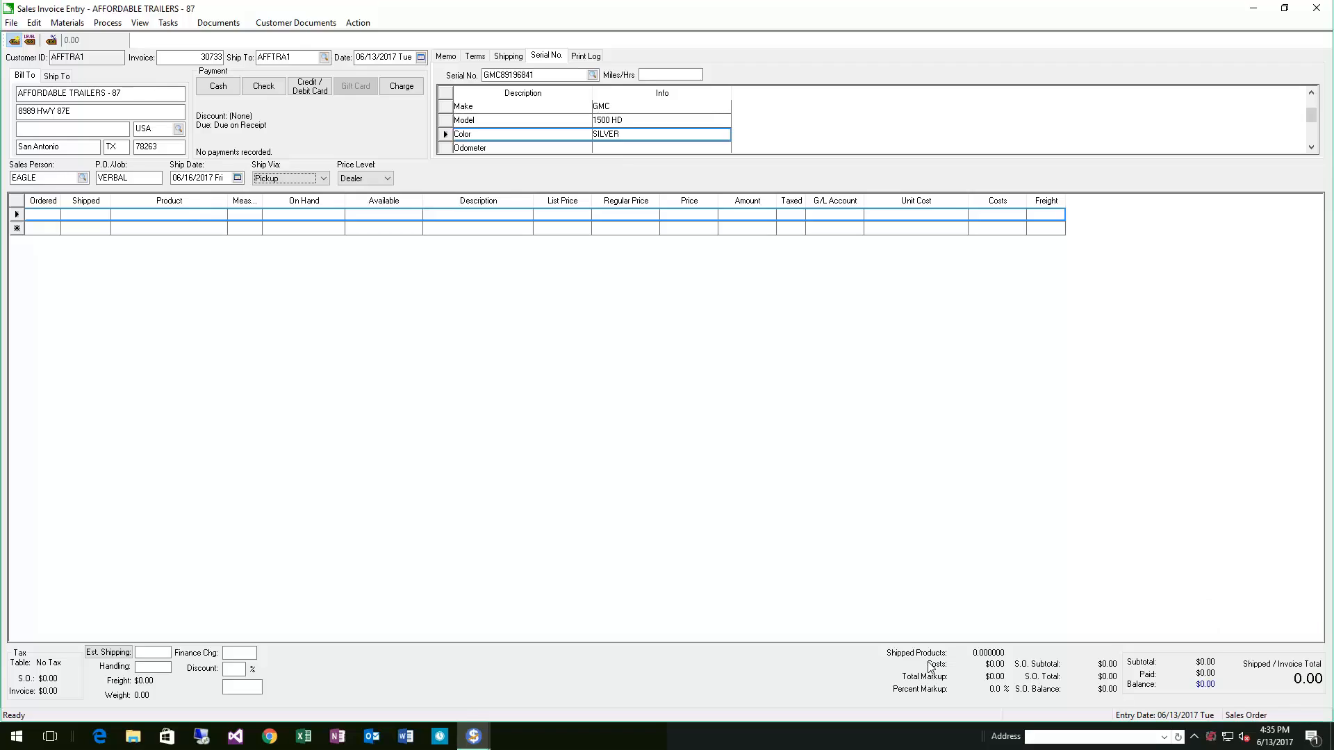
Add a line with quantity 1 of product AGBEDLINER, found by searching the products for BEDLINER
click(179, 213)
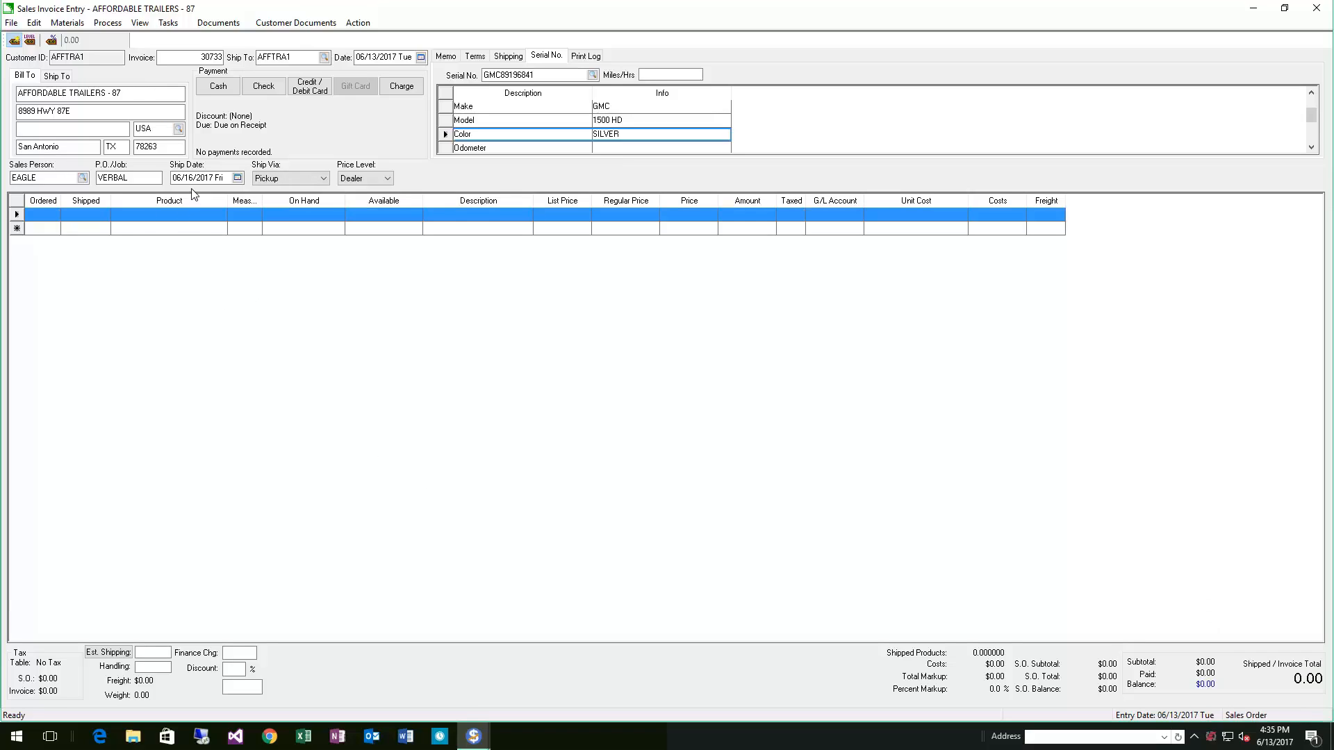
click(41, 212)
key(Tab)
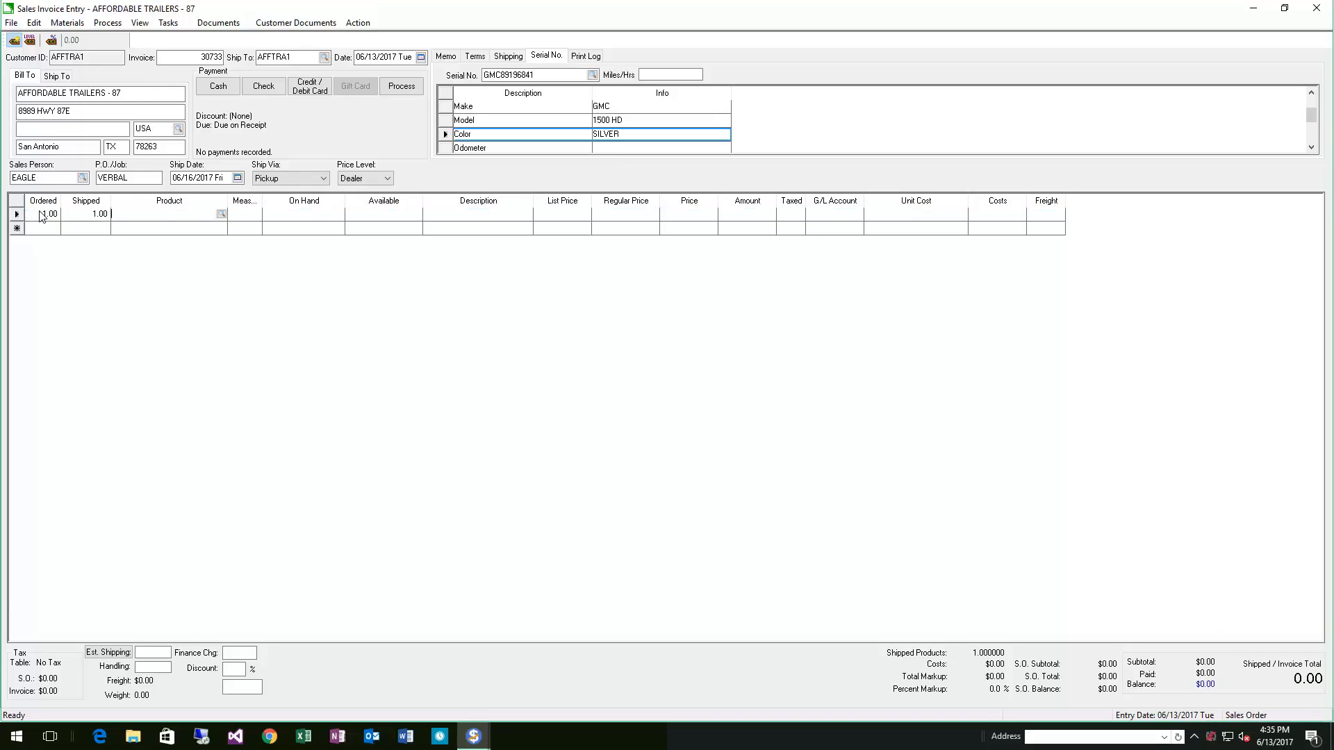
click(221, 214)
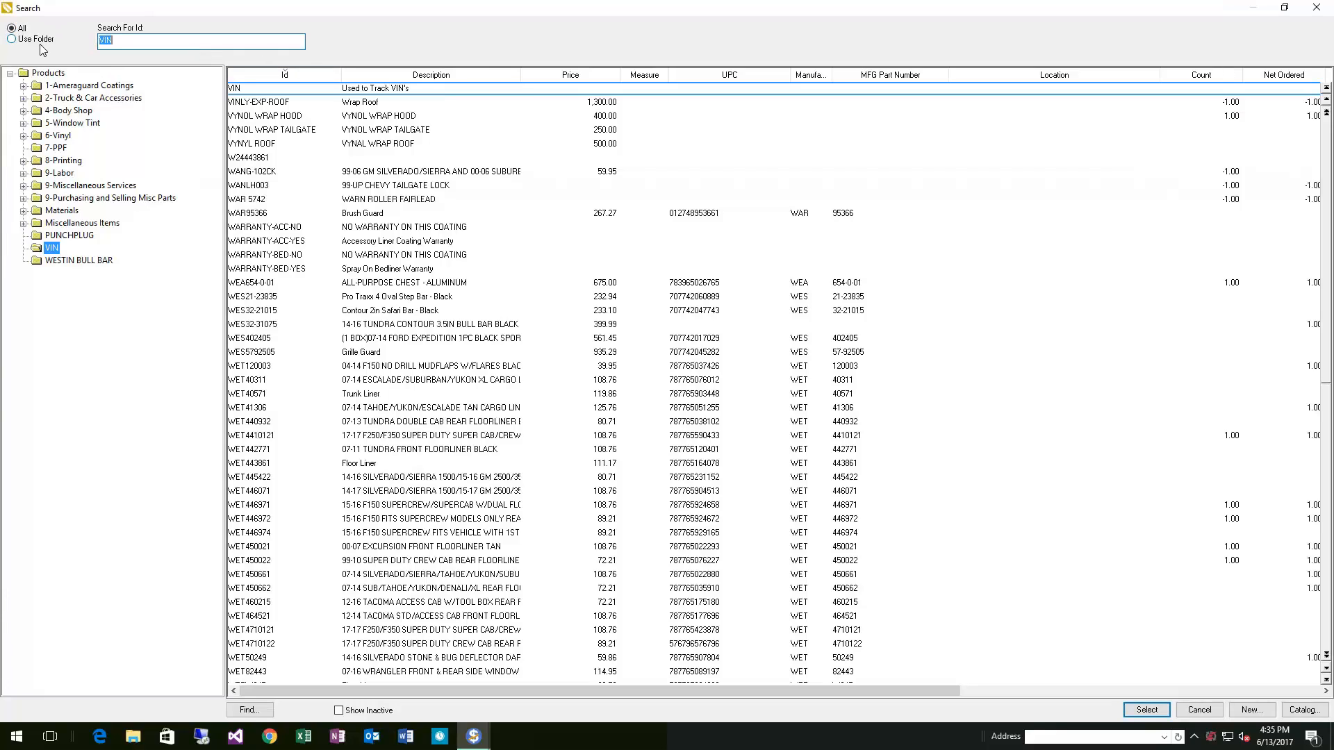
click(259, 714)
drag(630, 292, 506, 261)
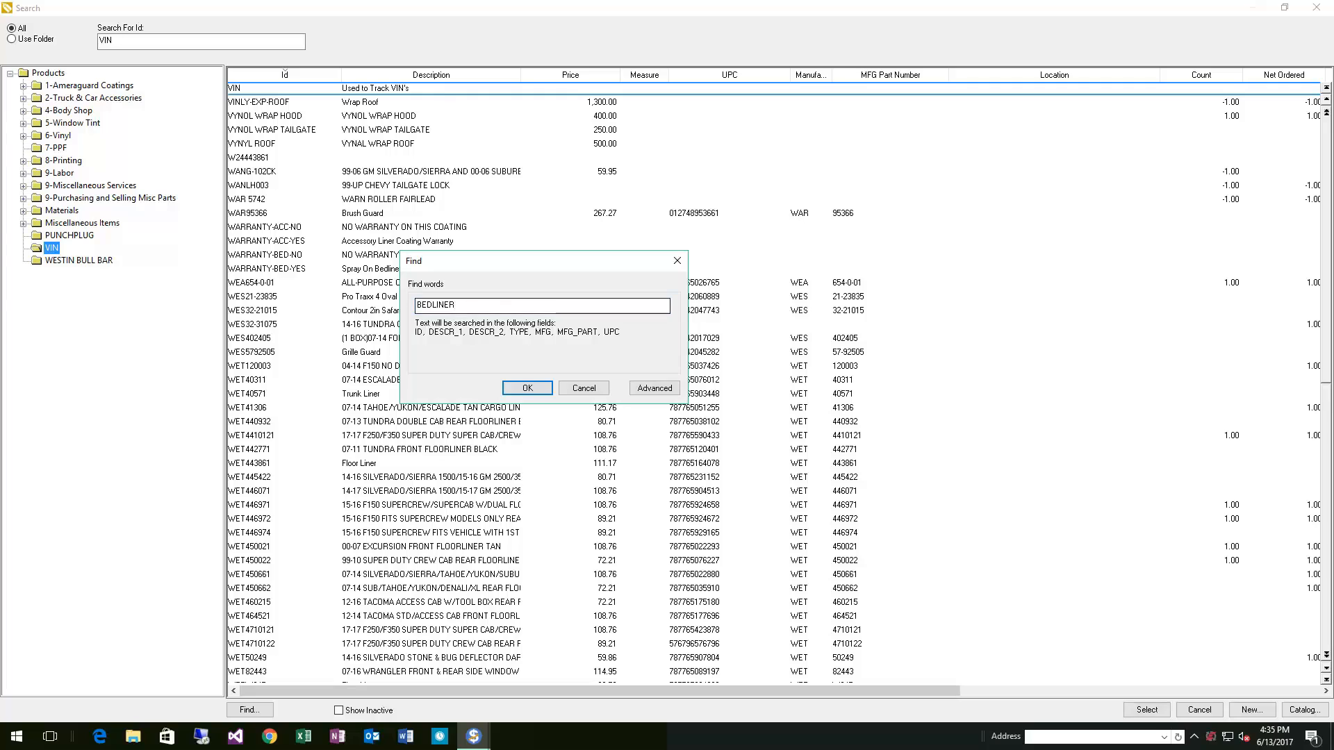
click(527, 388)
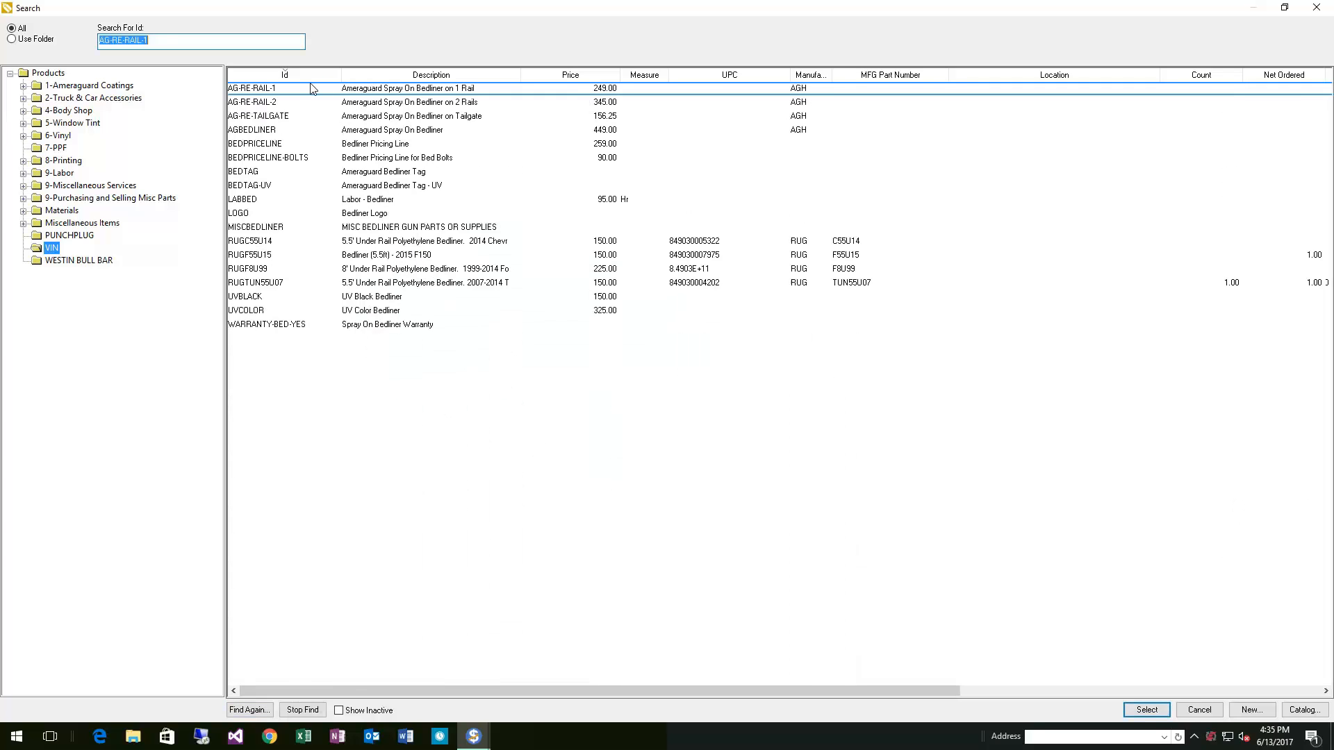
double_click(378, 134)
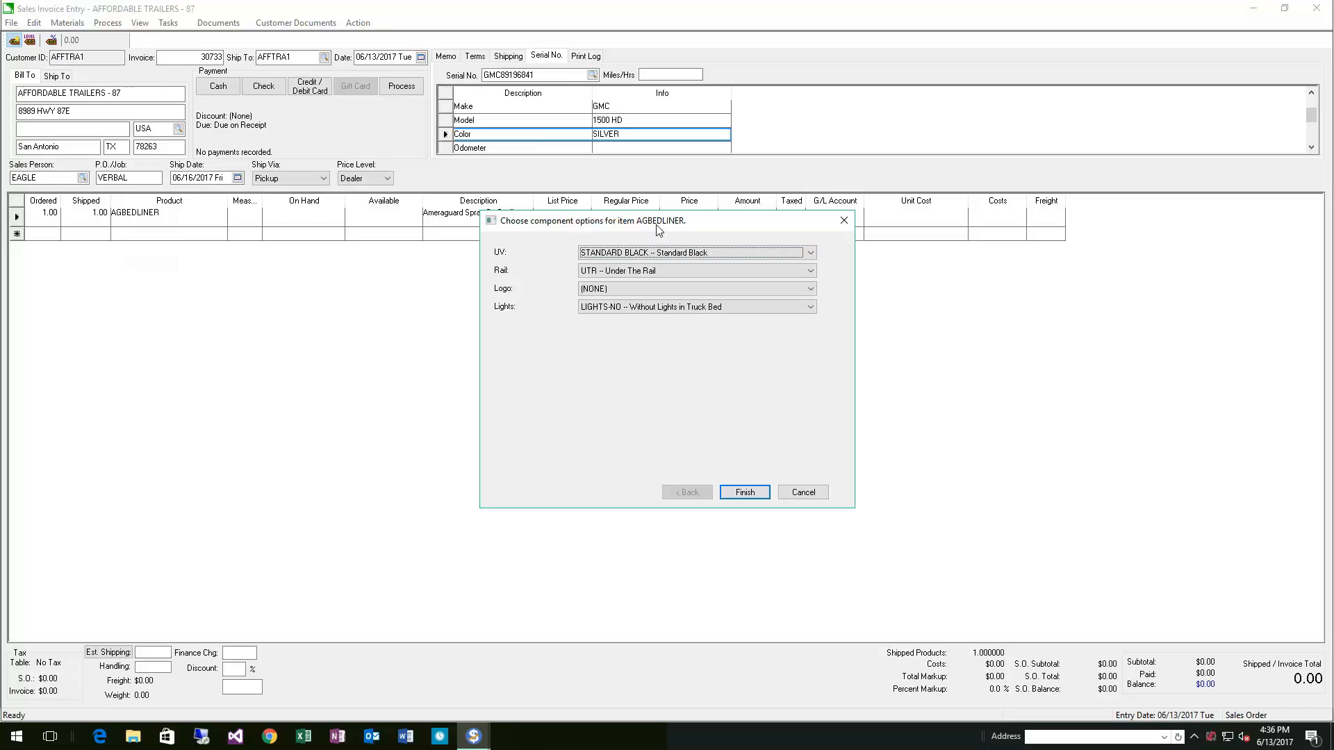
Choose UVBLACK for the UV option and OTR – Over The Rail for the rail option
drag(656, 224, 528, 257)
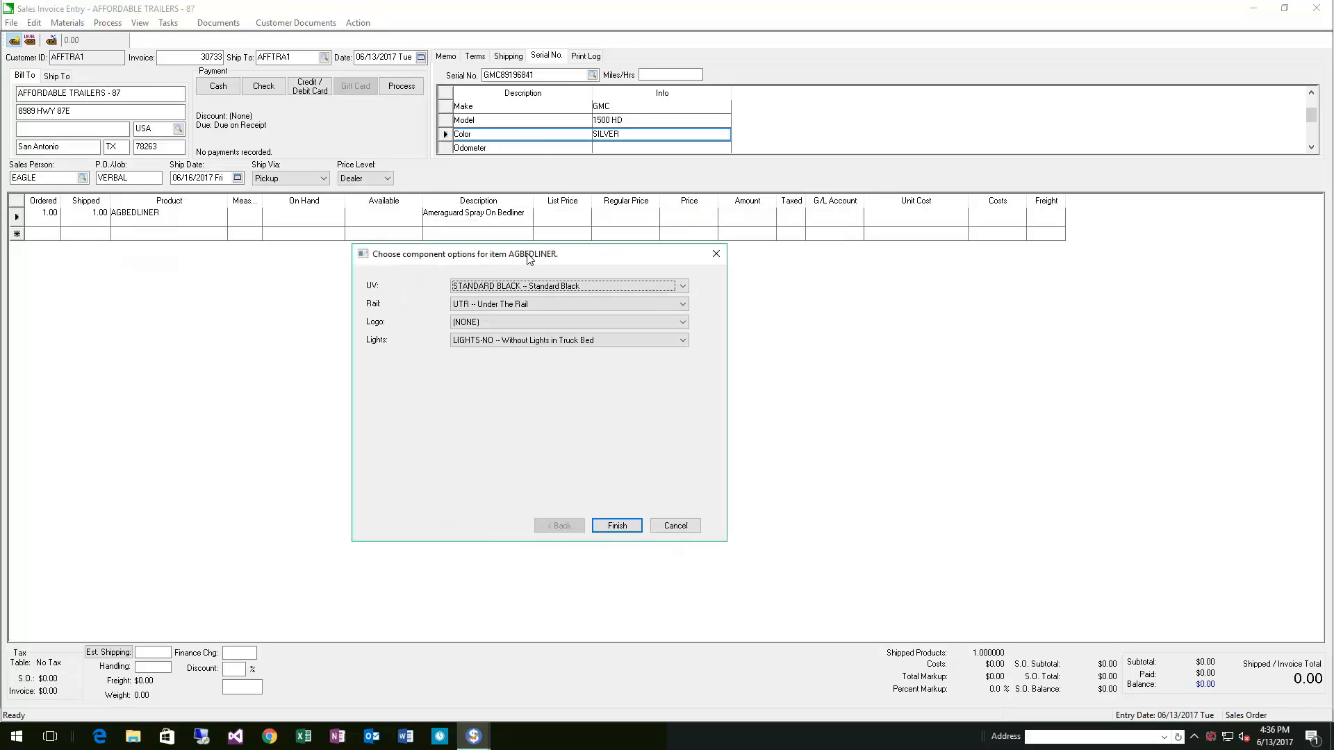
click(546, 287)
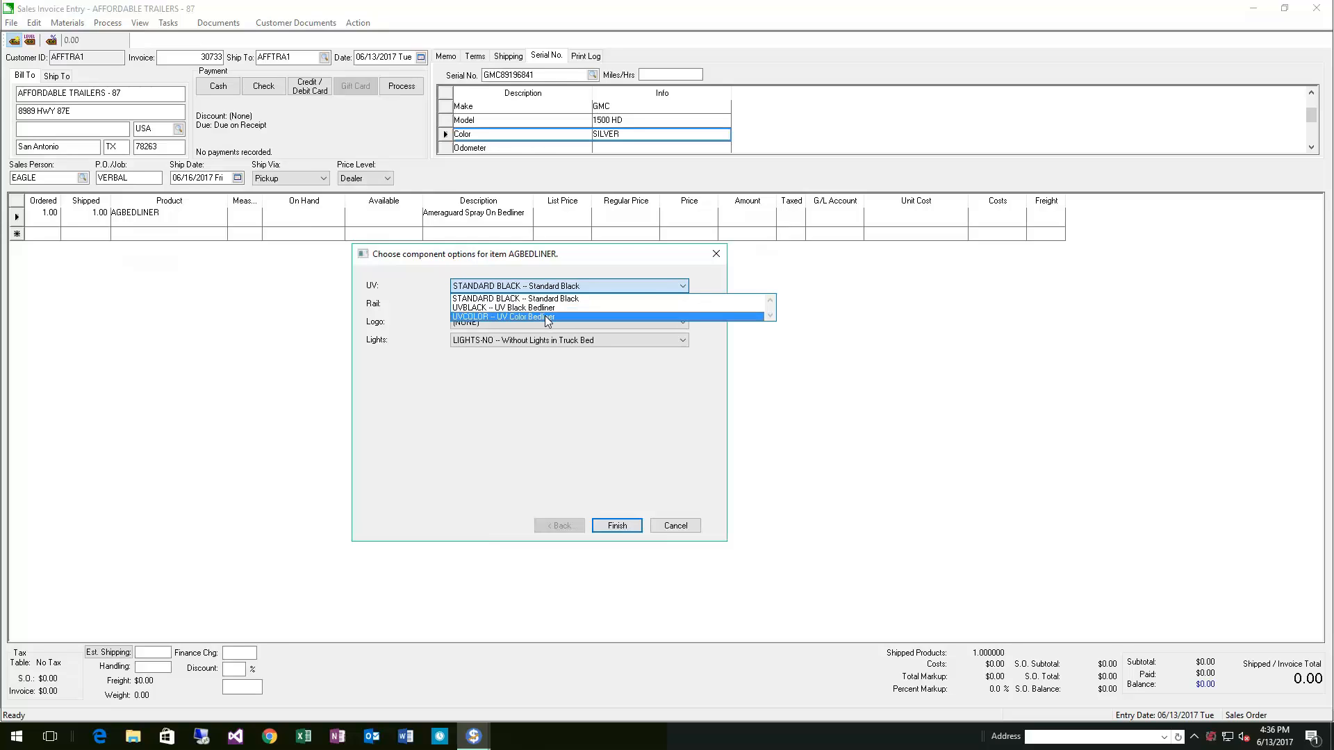
click(544, 308)
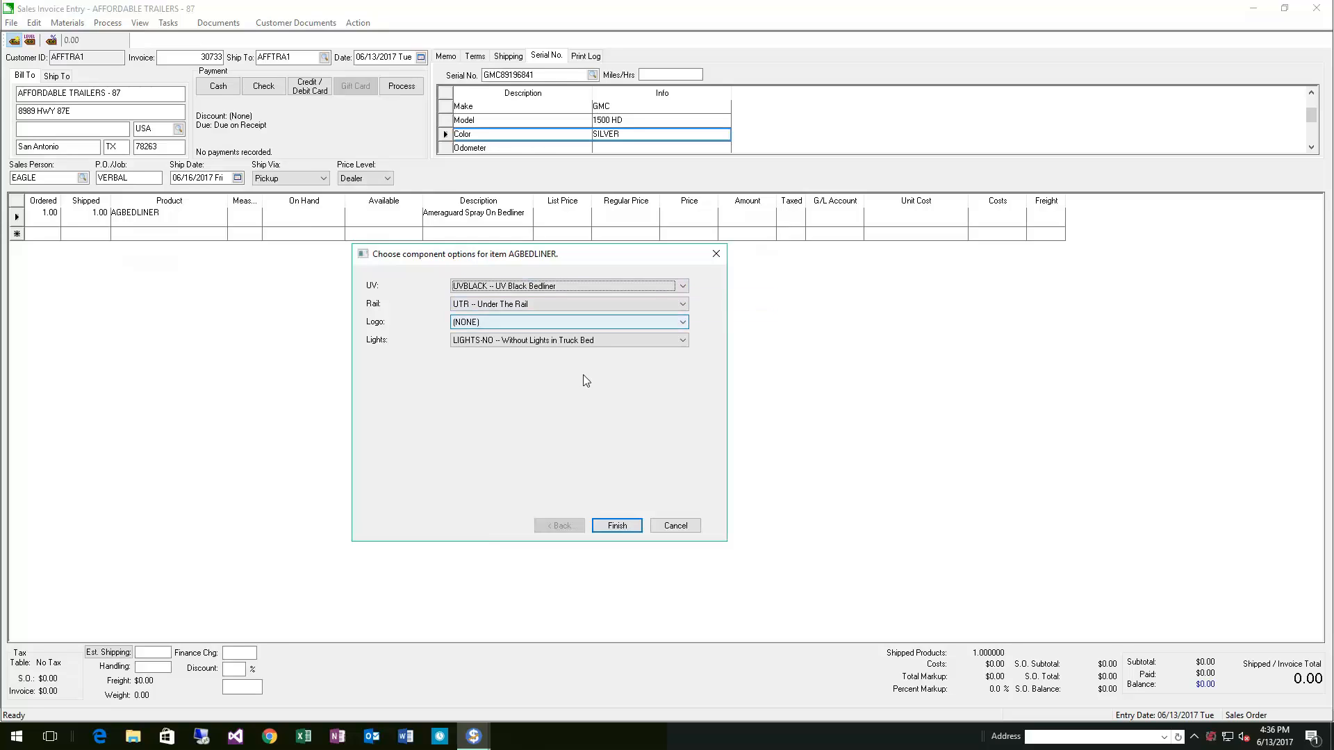
click(540, 306)
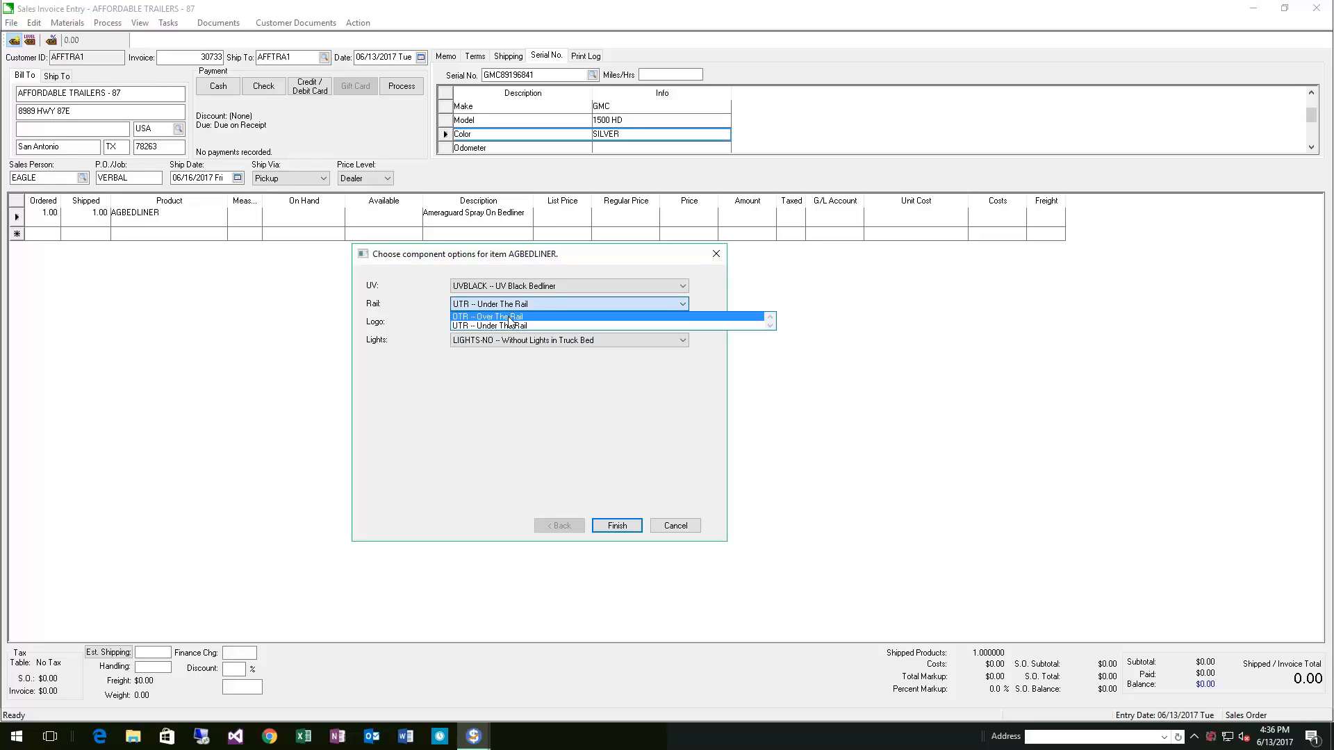
click(513, 317)
Choose LOGO – Bedliner Logo and LIGHTS-YES, then finish the bedliner component options
click(507, 323)
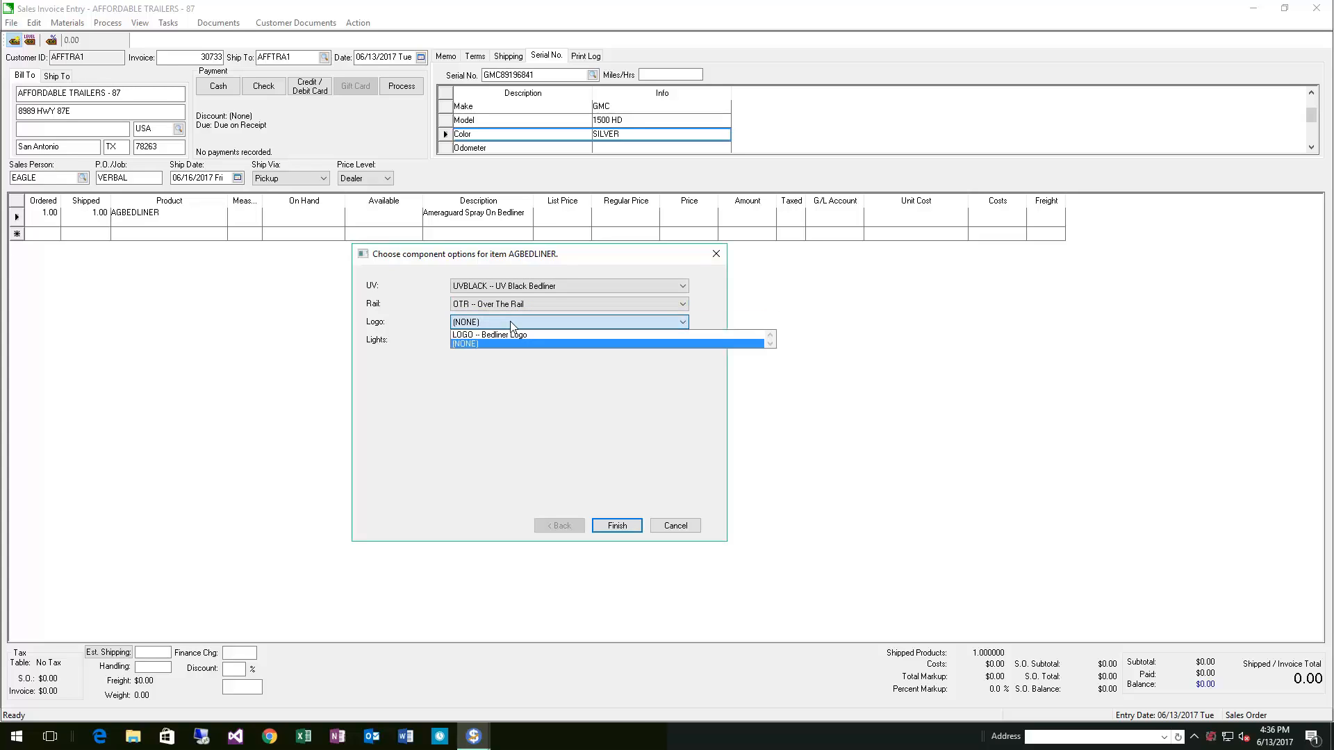
click(501, 335)
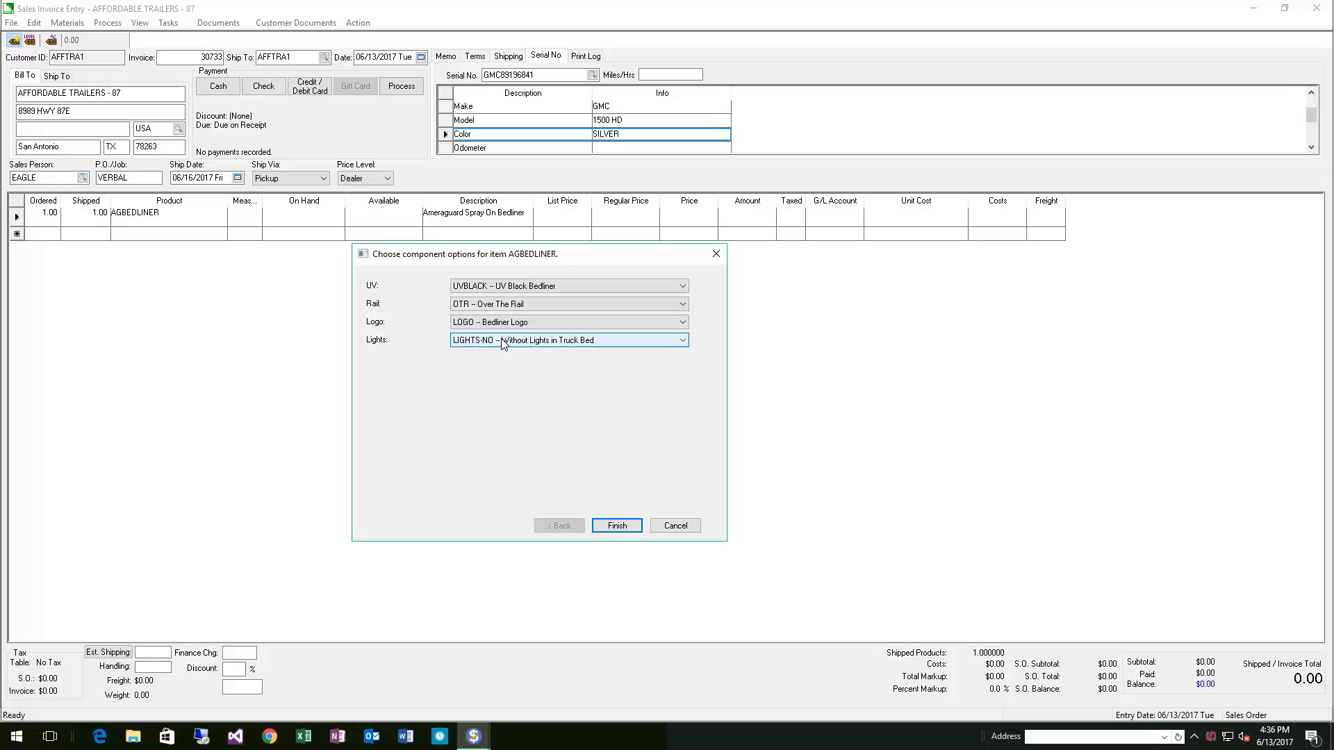
click(543, 341)
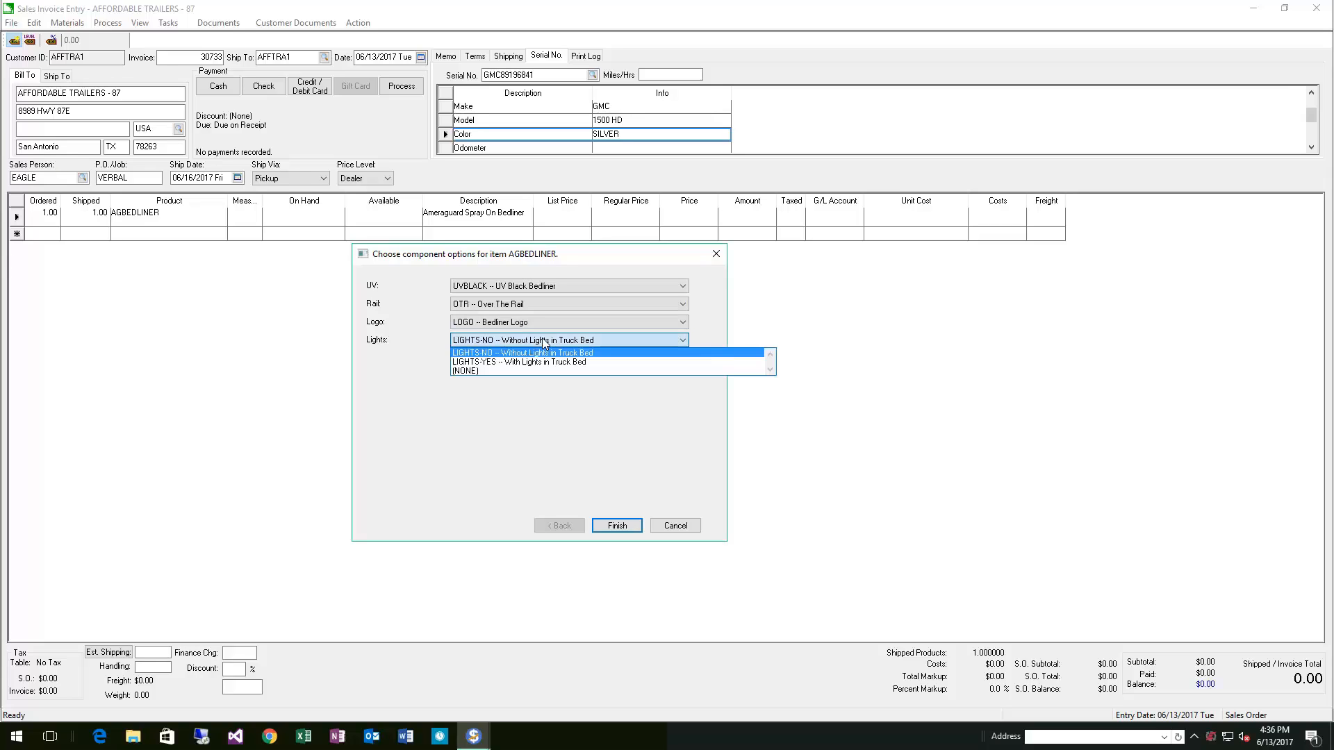
click(512, 368)
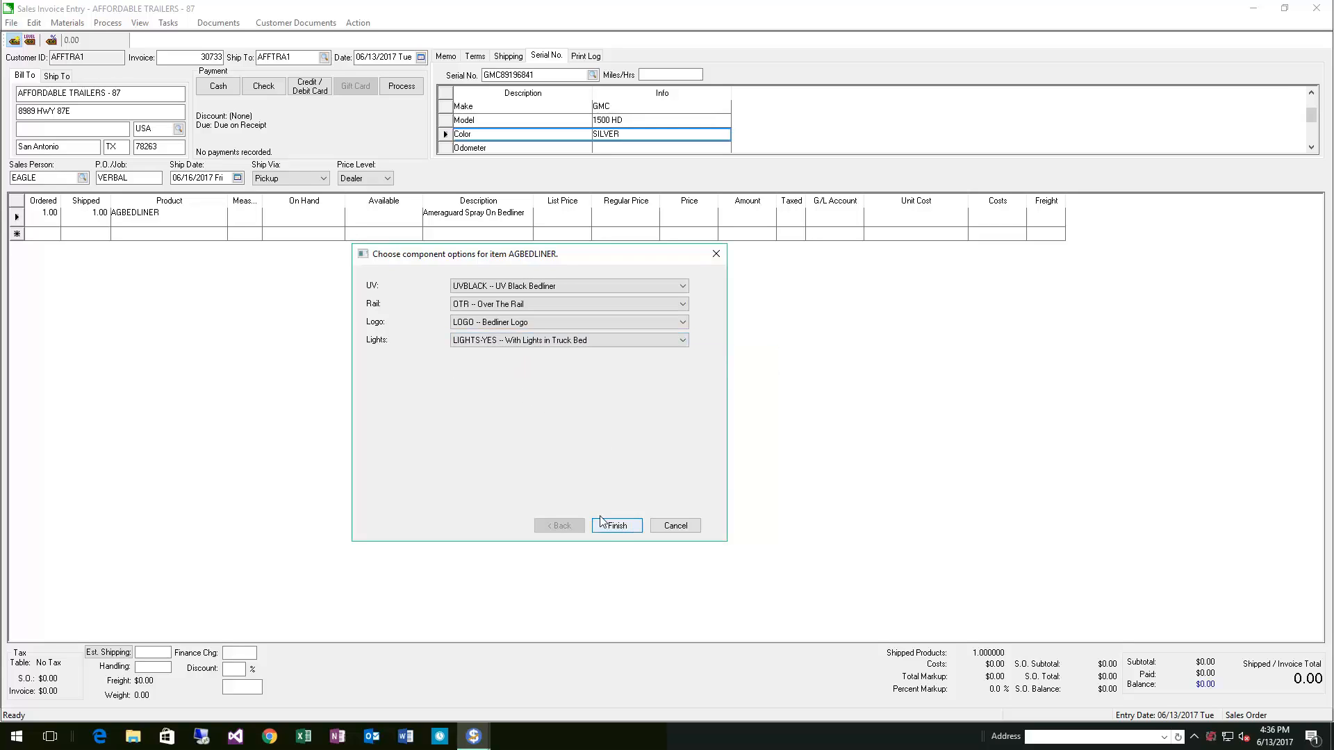
click(617, 528)
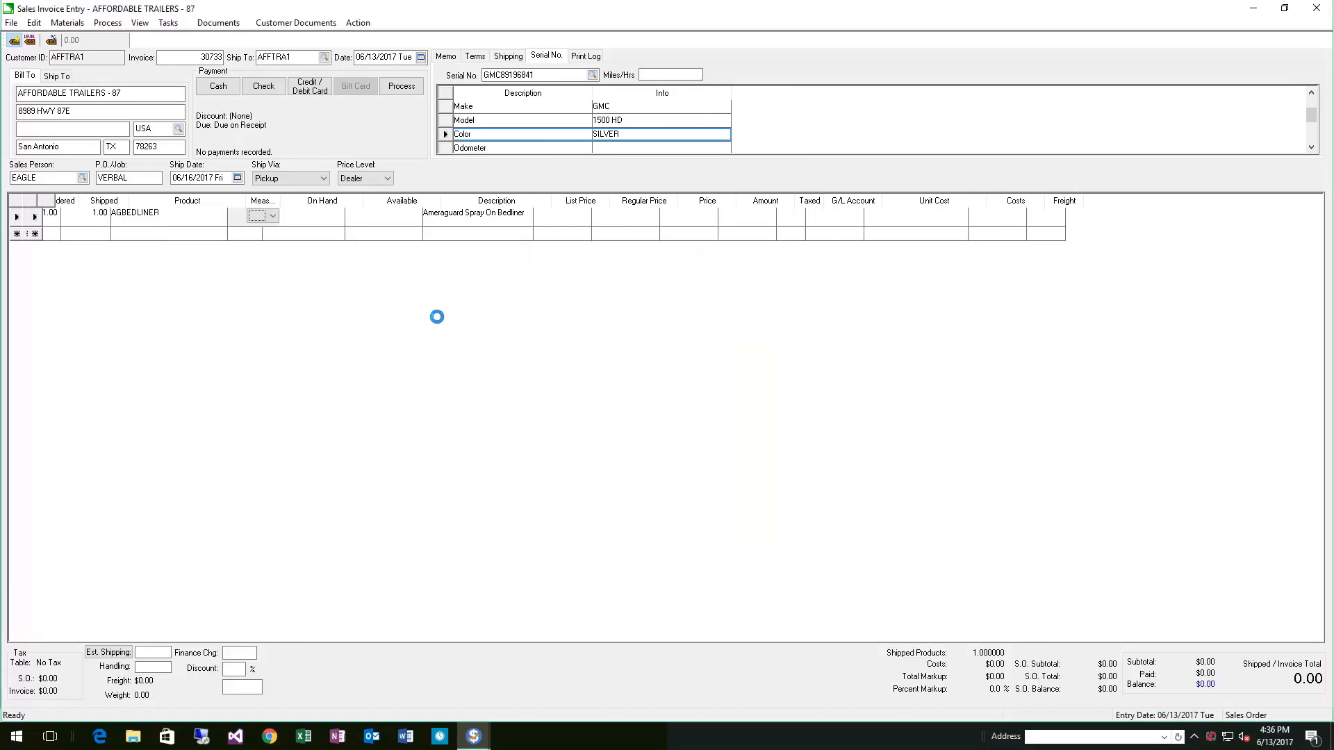
Choose GMC LOGO – GMC Logo as the logo component option
drag(636, 231, 562, 244)
click(604, 268)
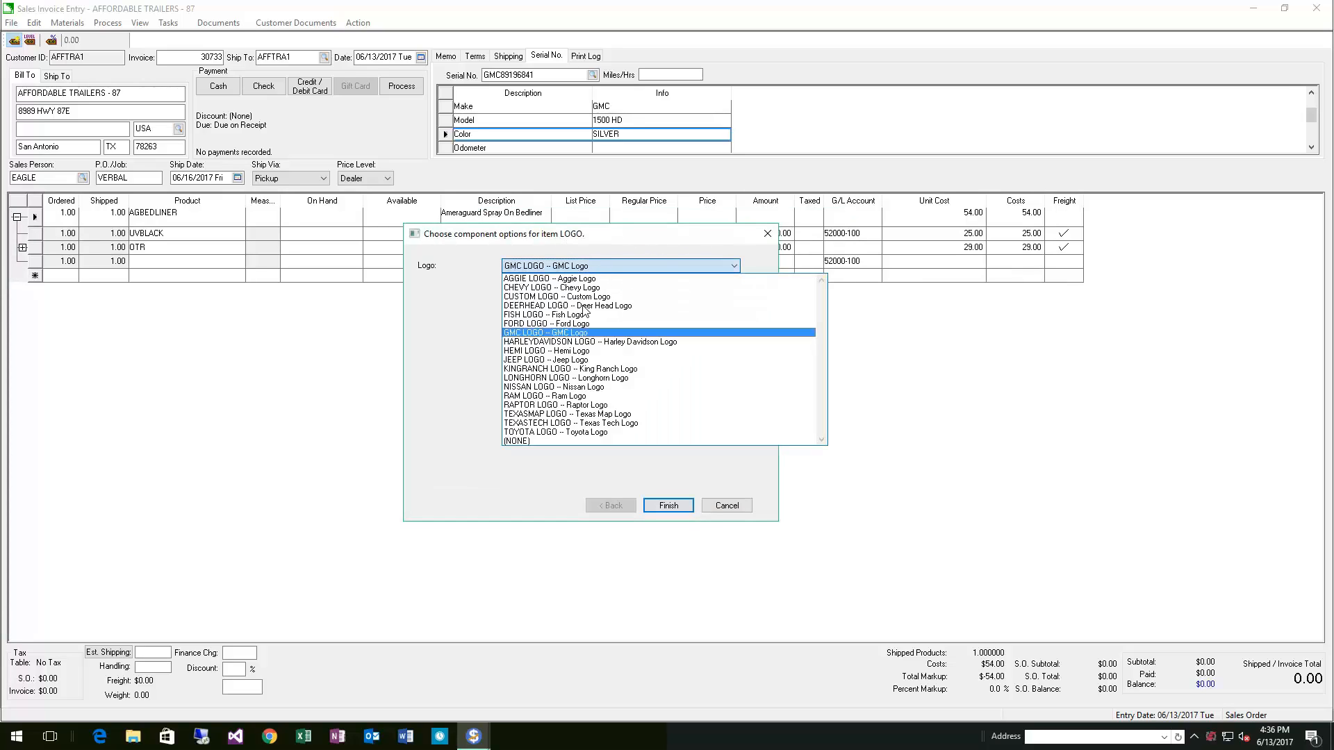
click(553, 334)
click(659, 509)
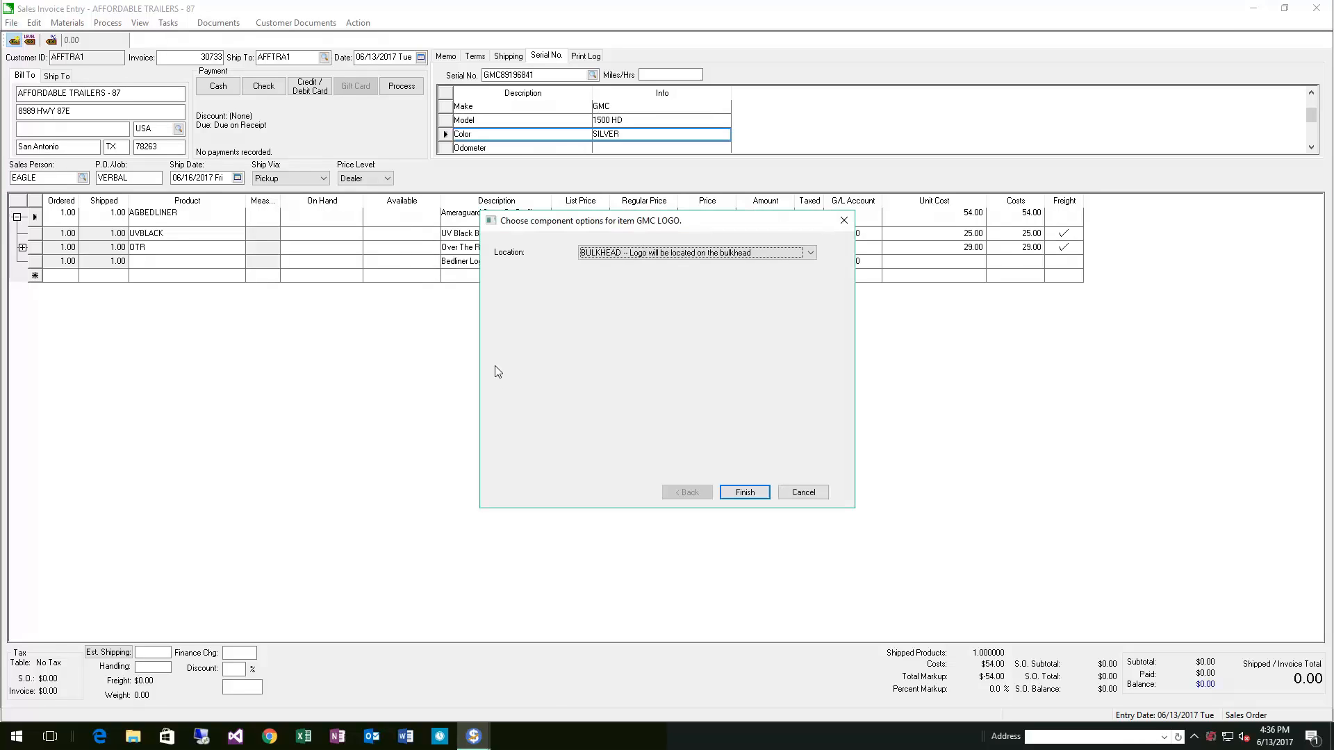
Set the GMC logo's location to WHEELWELLS – Logo will be located in between the wheel wells and finish
click(641, 254)
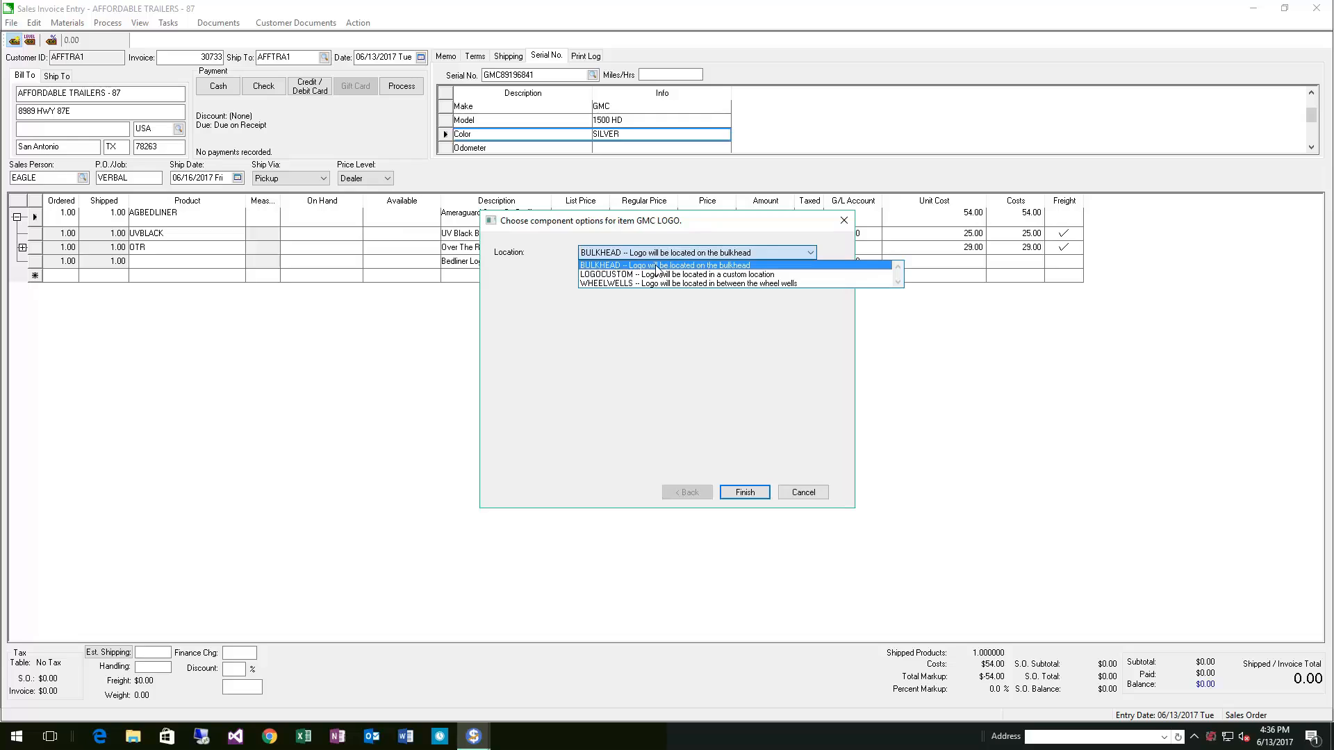
click(711, 285)
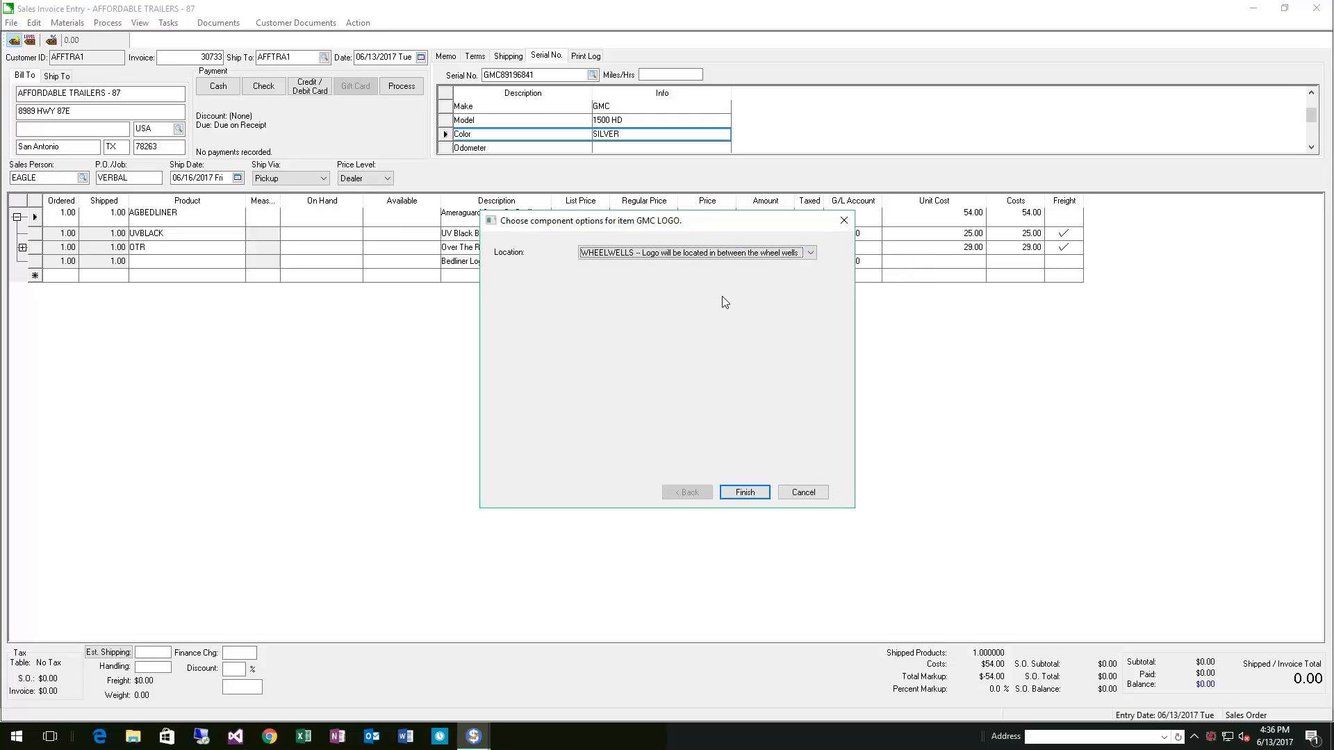
click(744, 492)
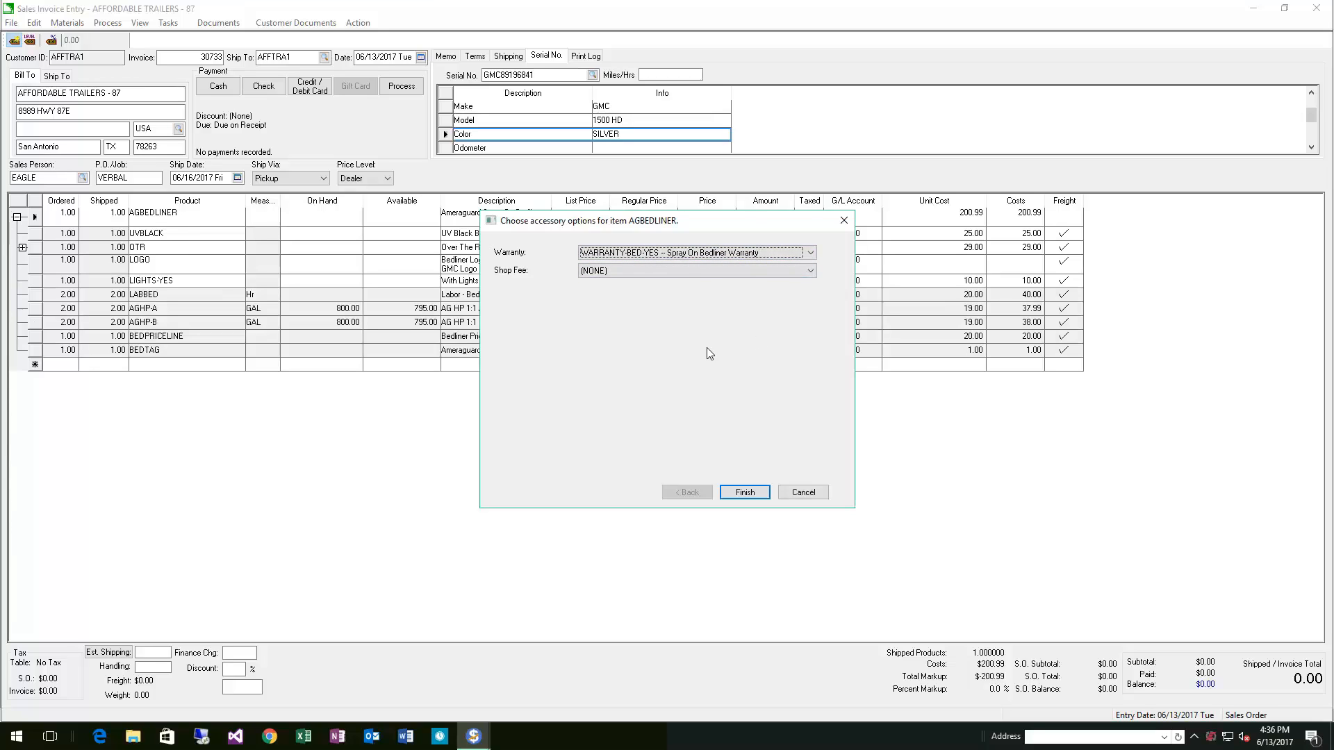
Keep the WARRANTY-BED-YES warranty, choose SHOP – Shop Supplies as the shop fee, and finish the accessory options
click(664, 273)
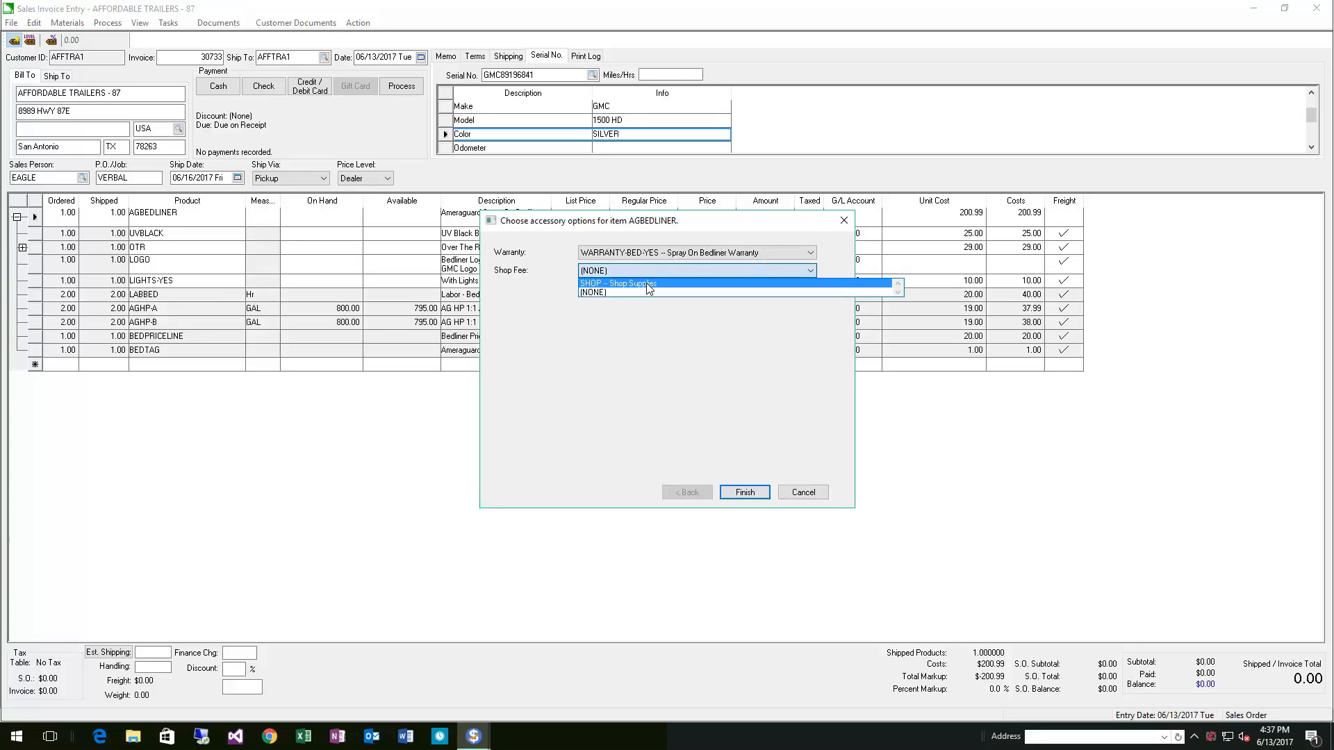
click(648, 284)
click(745, 491)
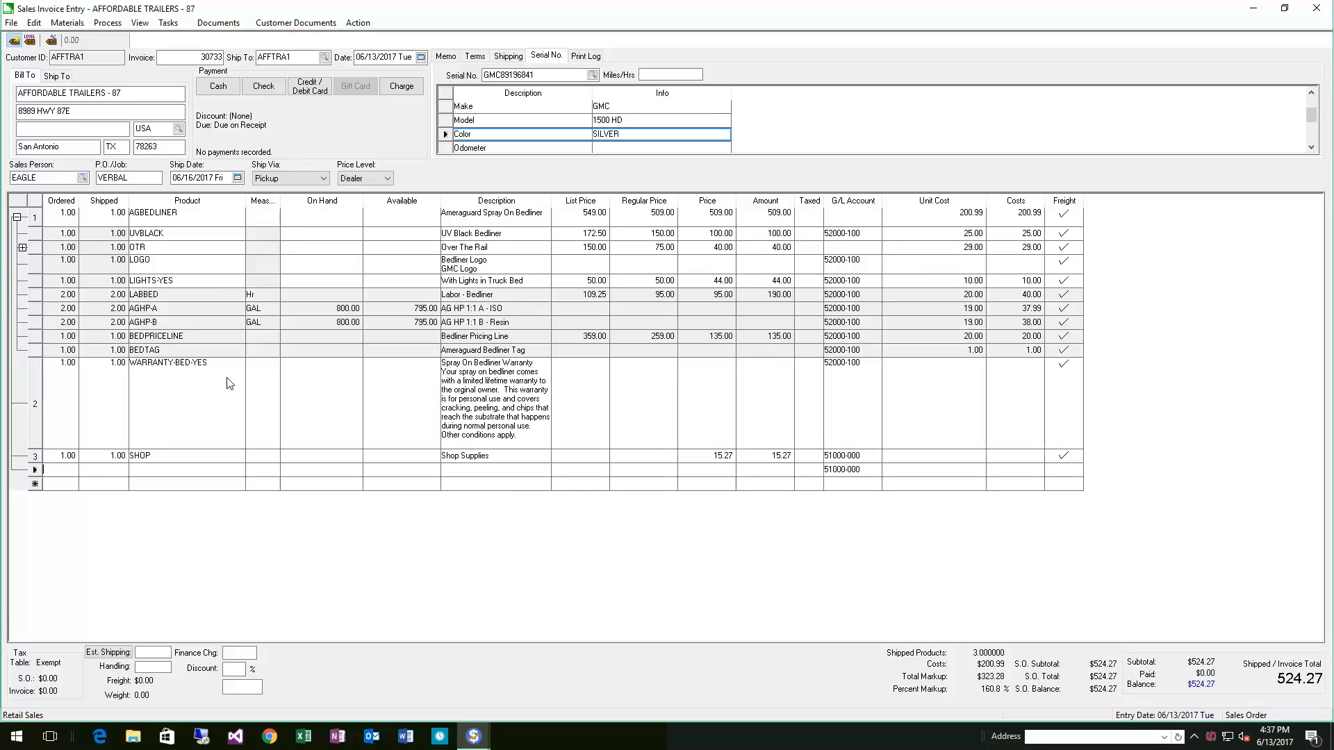
Expand and collapse the bedliner's component groups to examine the order's line items
click(23, 248)
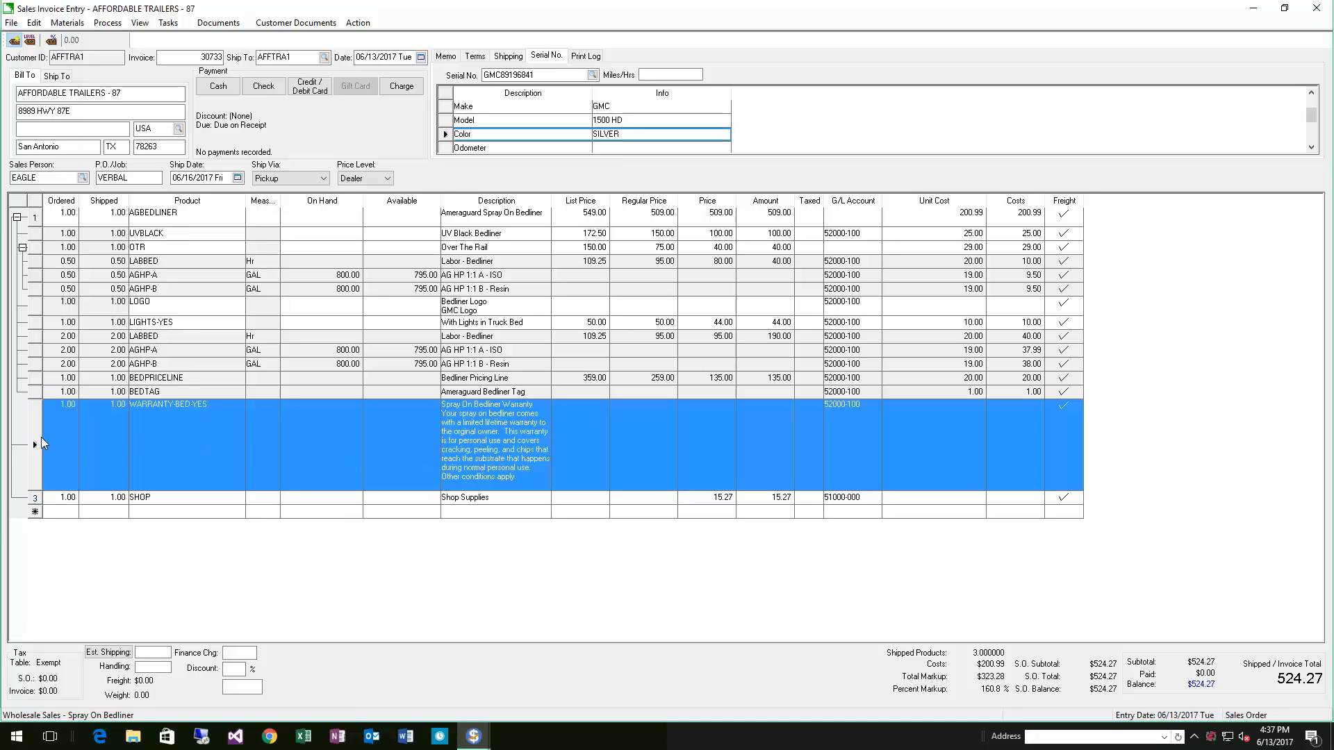
click(34, 498)
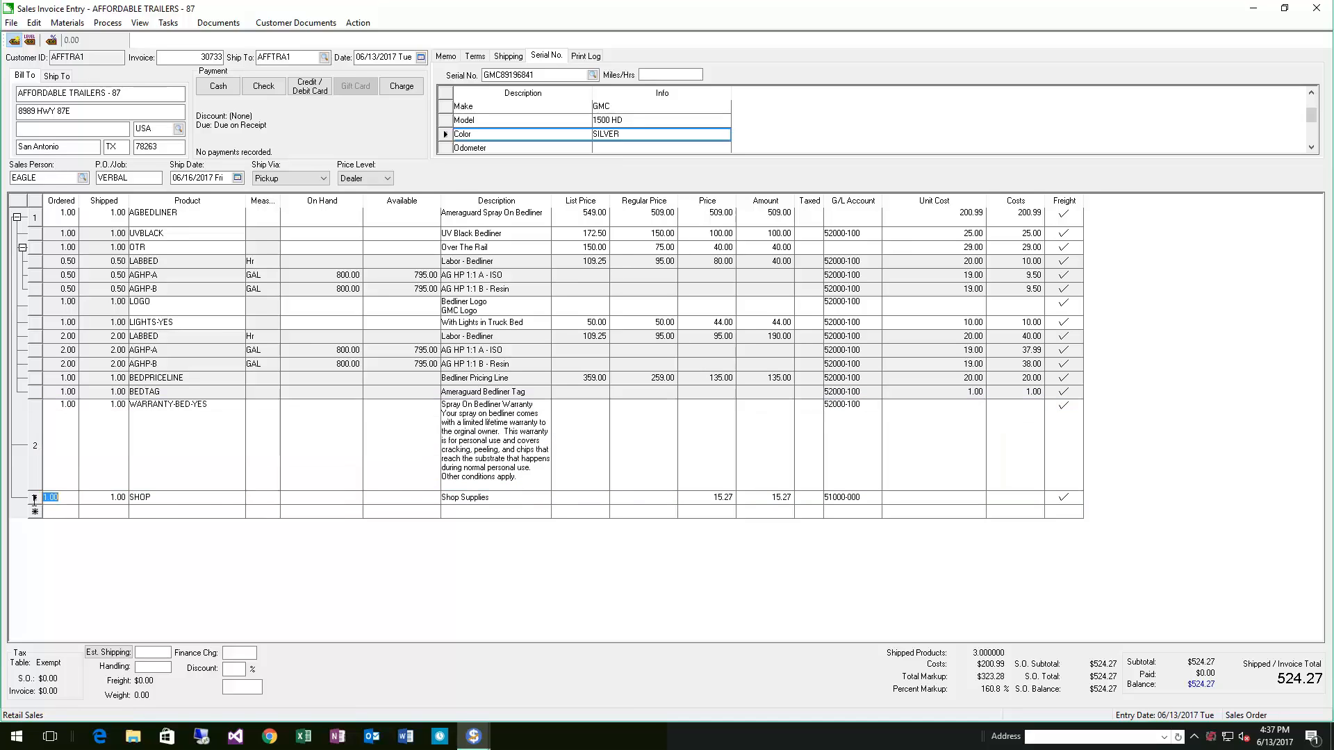
click(35, 445)
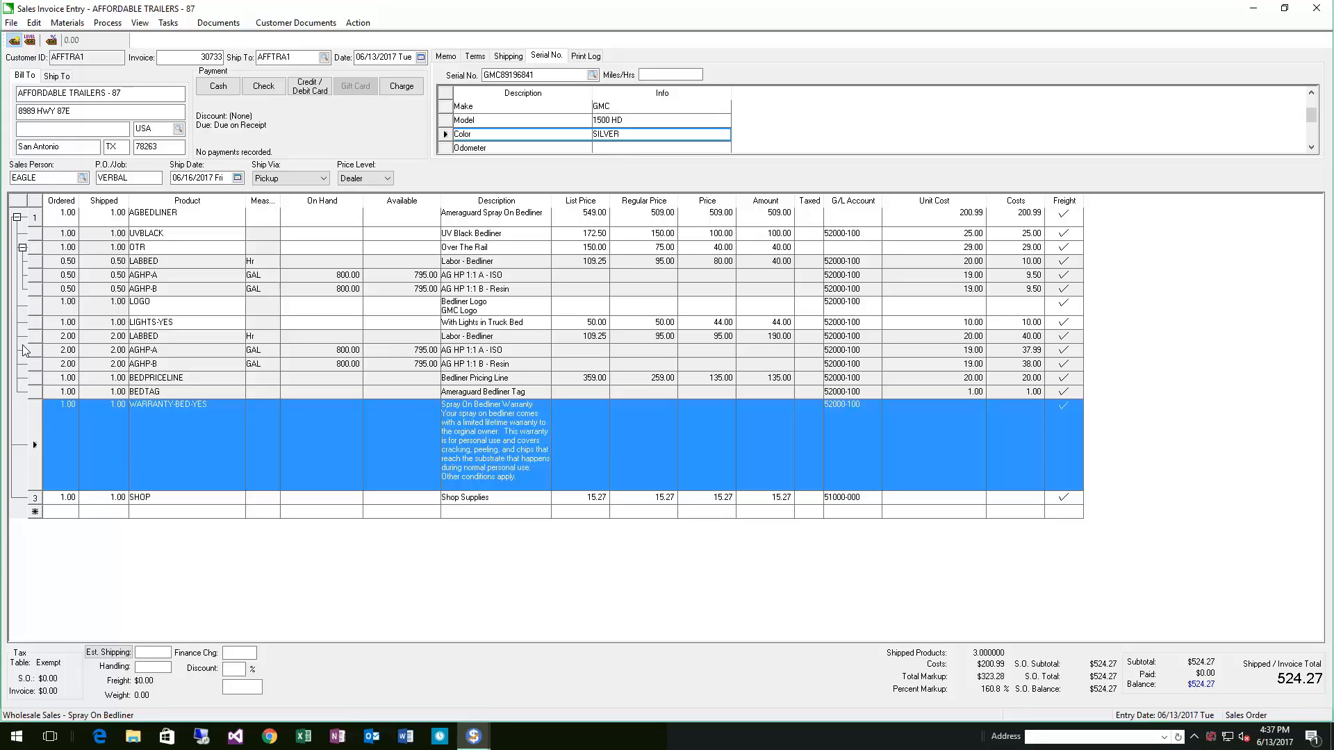
click(23, 248)
click(16, 218)
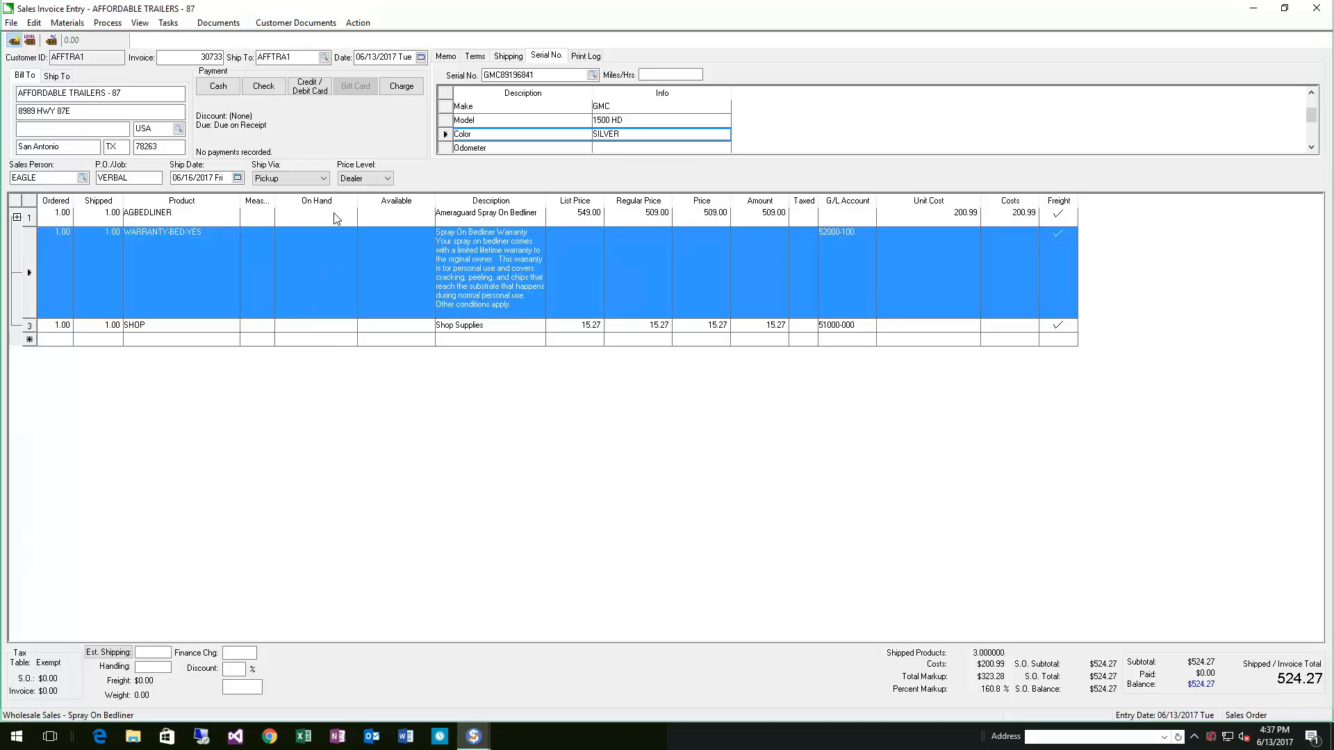
click(16, 217)
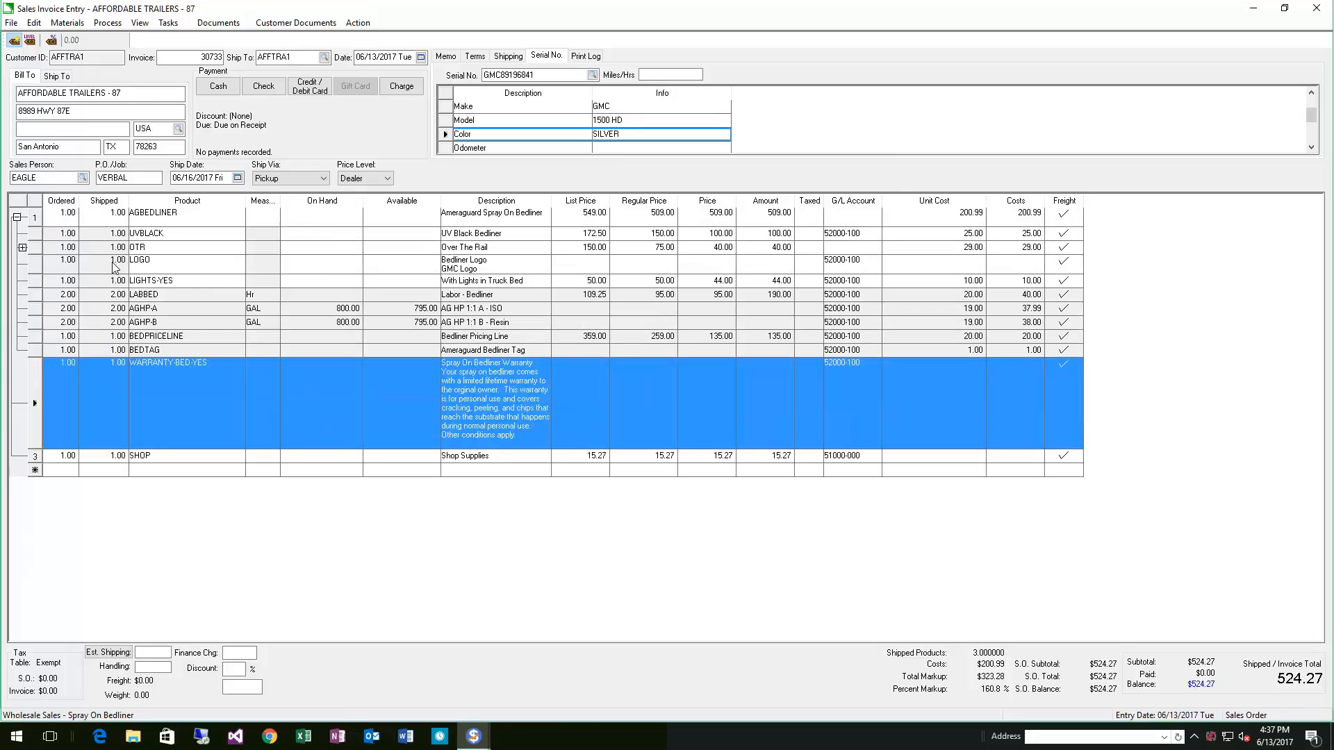
click(196, 310)
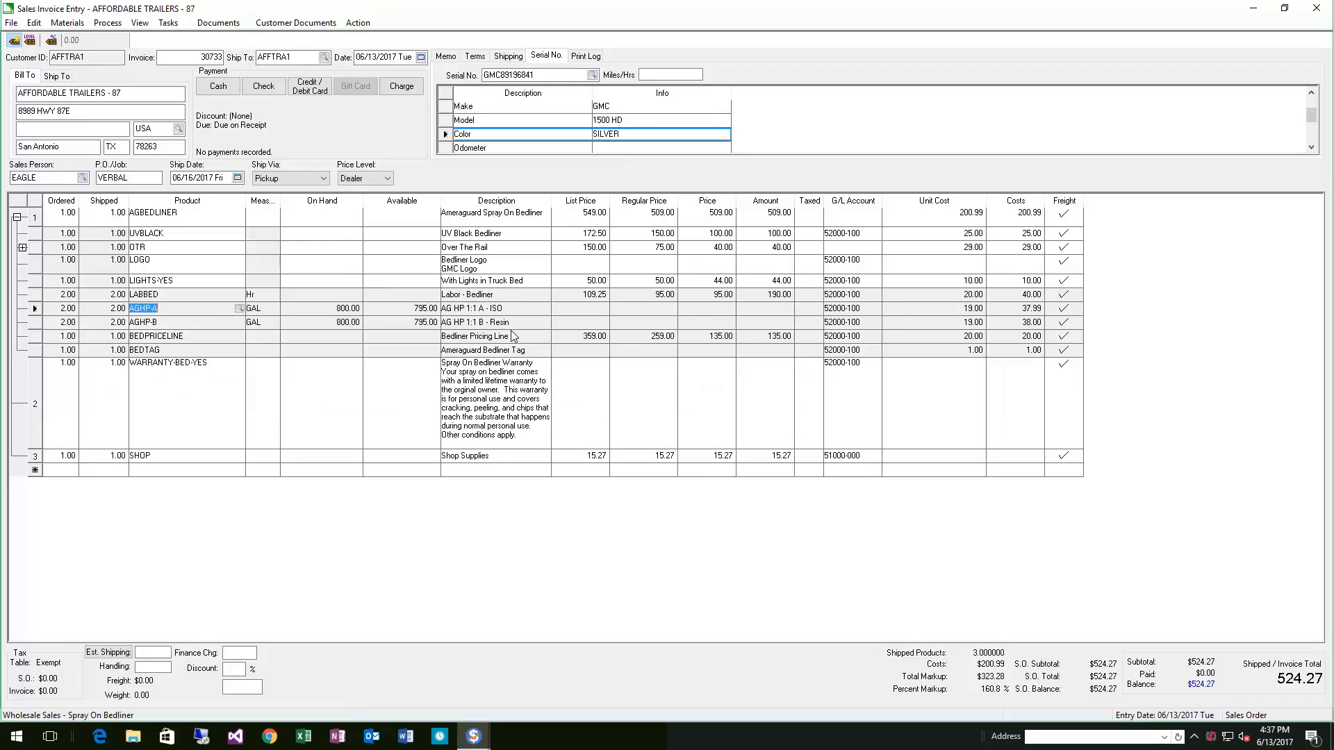
click(22, 247)
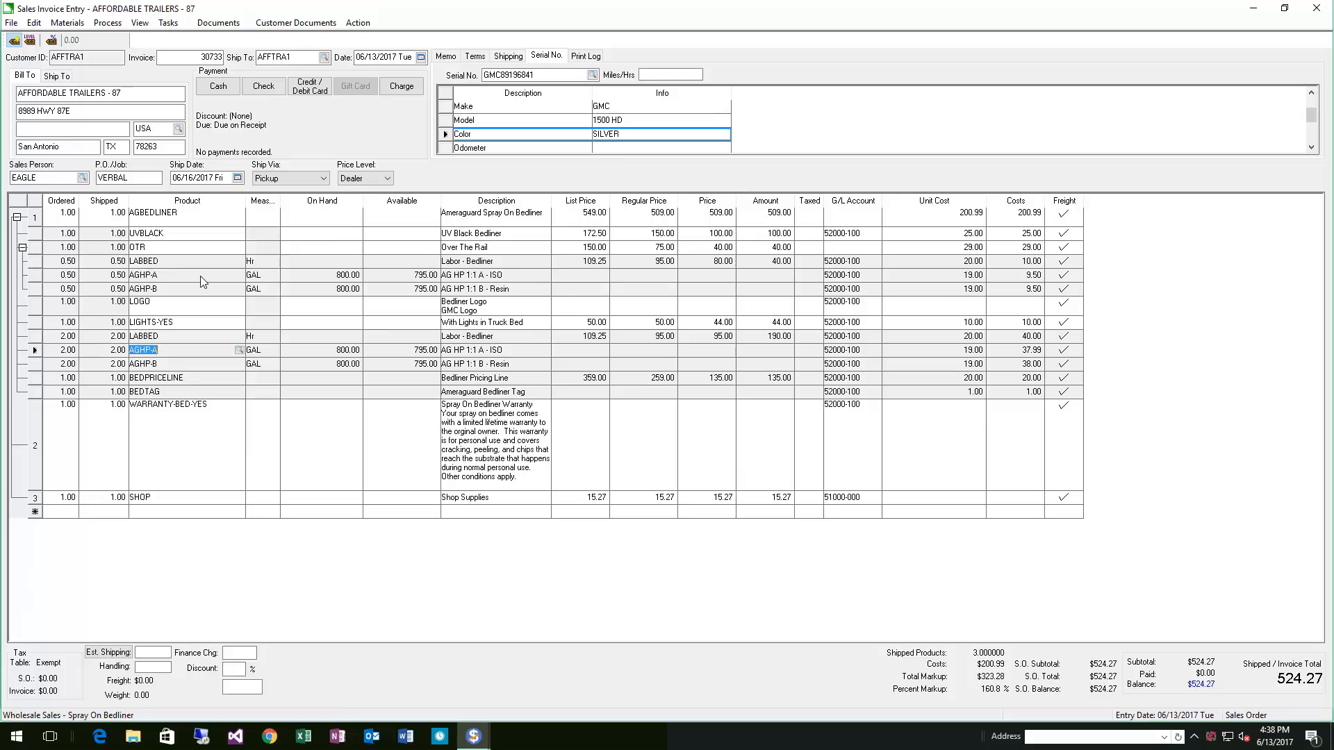
click(161, 261)
click(260, 581)
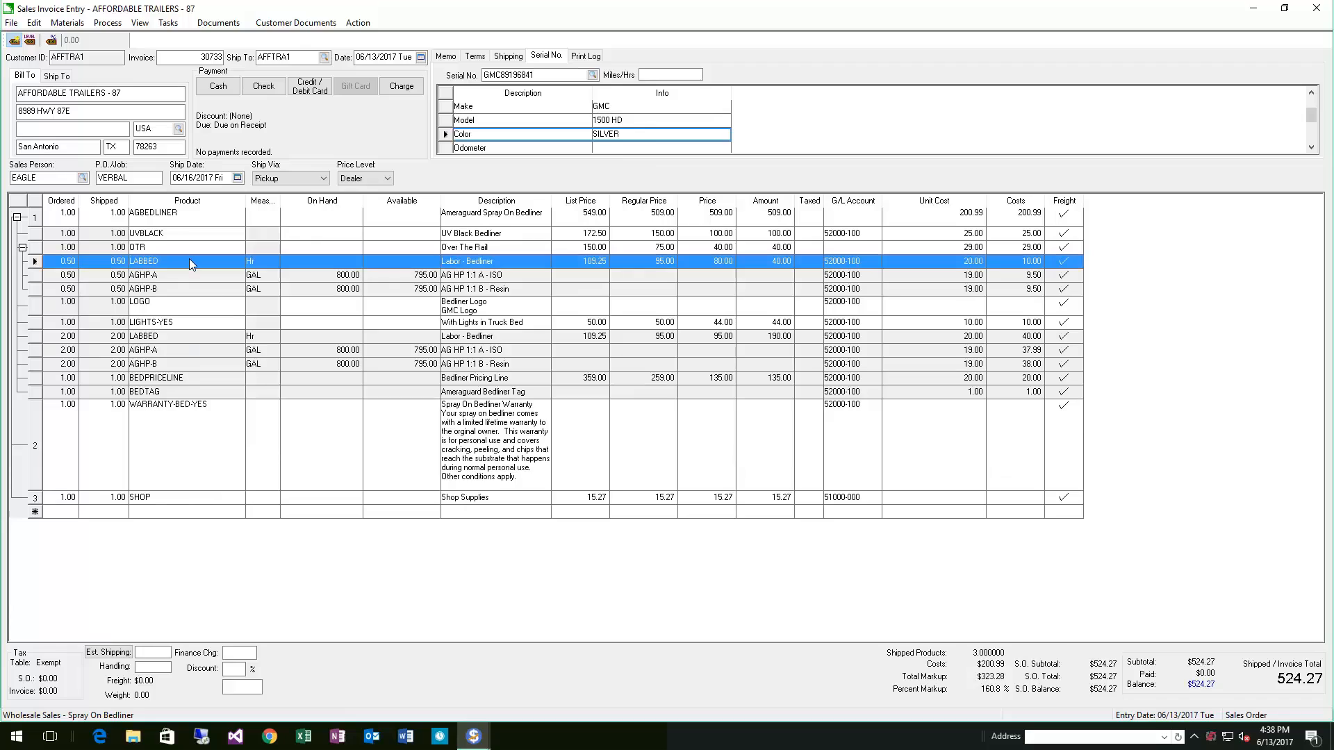
Save the sales order, marking the second LABBED labor line to be created as a task before closing the task prompt
click(12, 23)
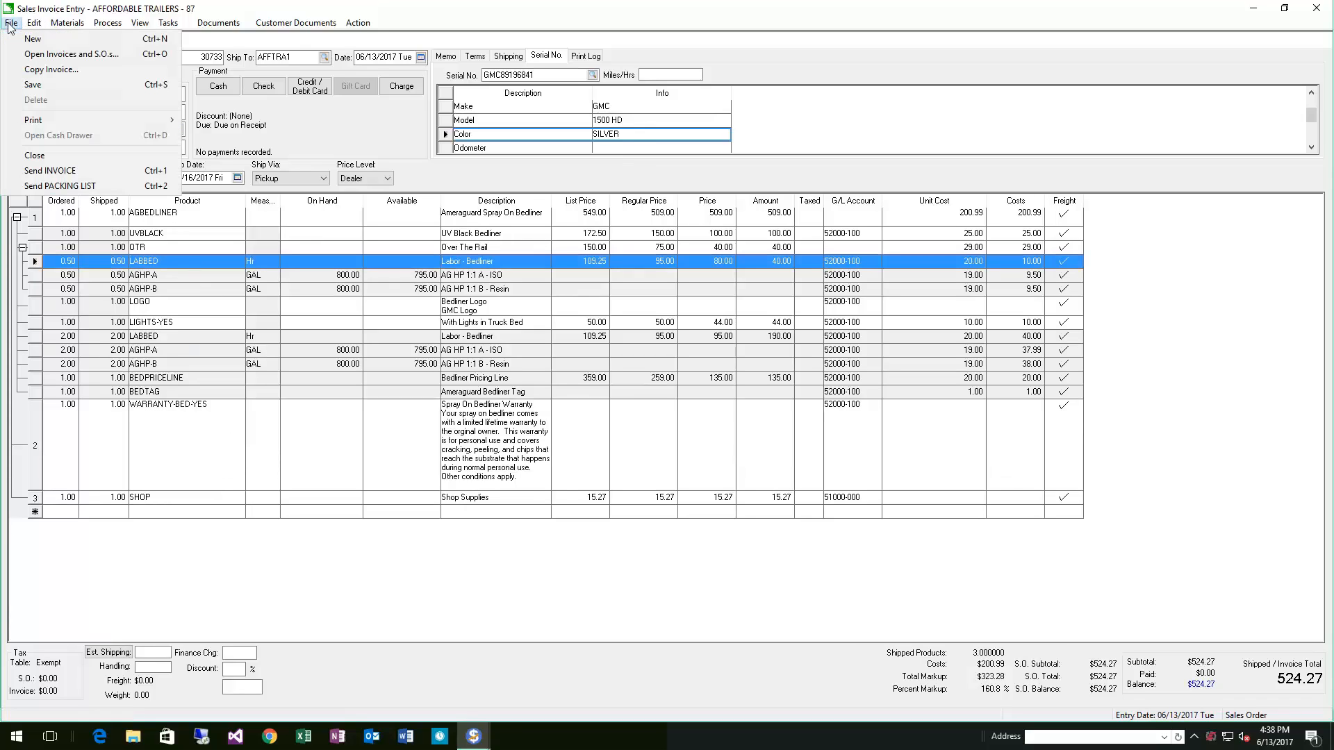
click(55, 85)
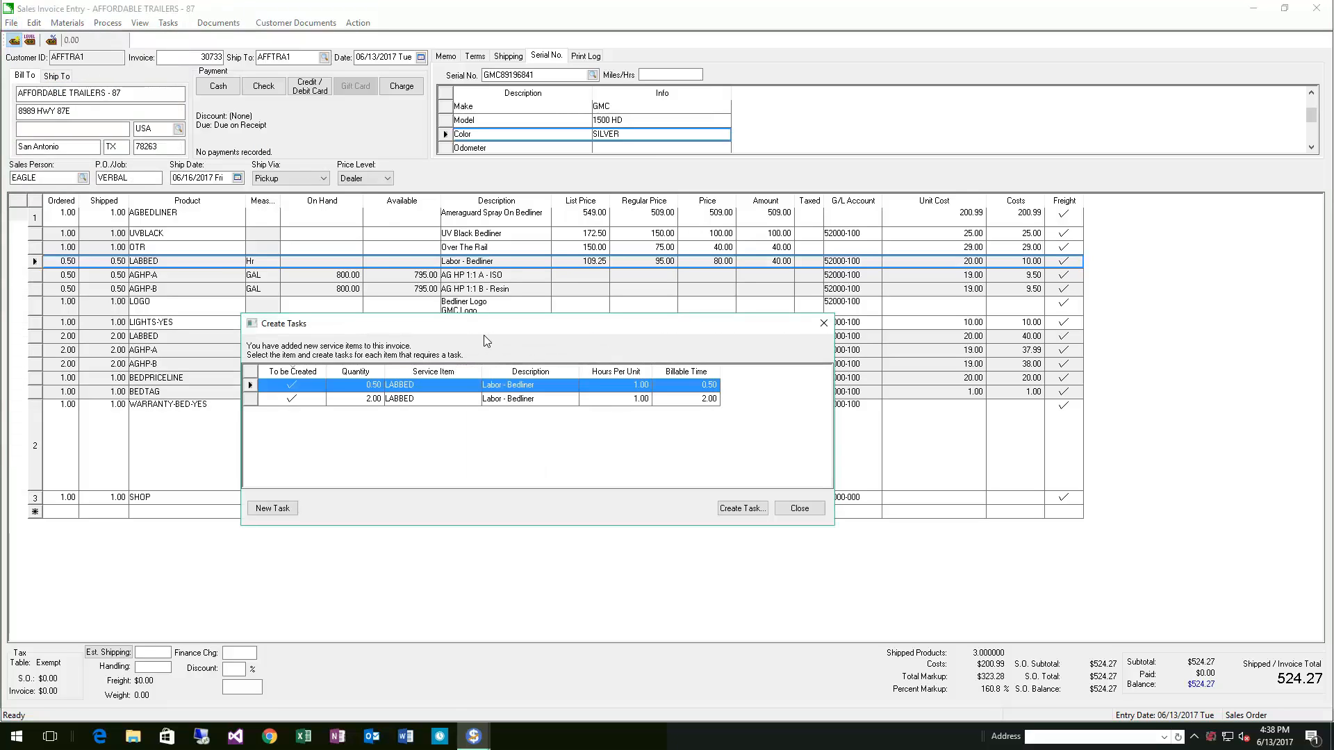
click(292, 399)
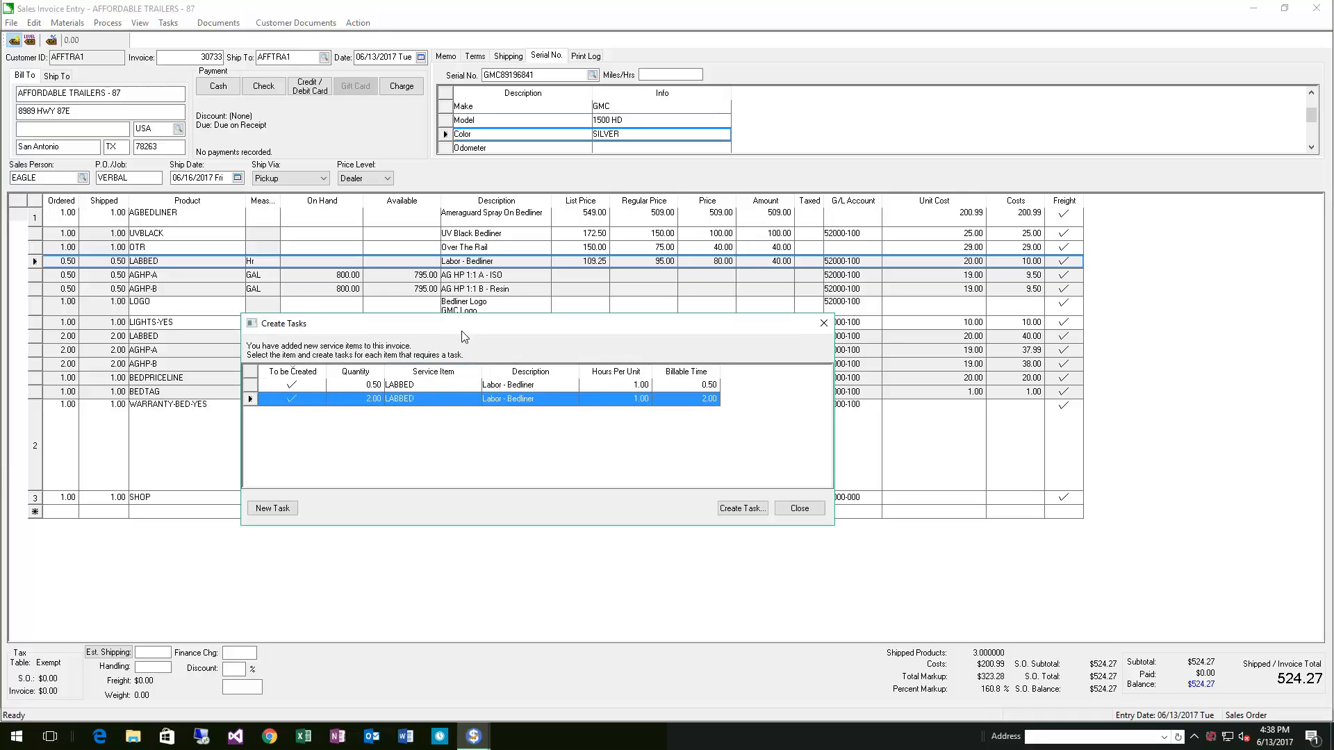
drag(454, 324, 494, 344)
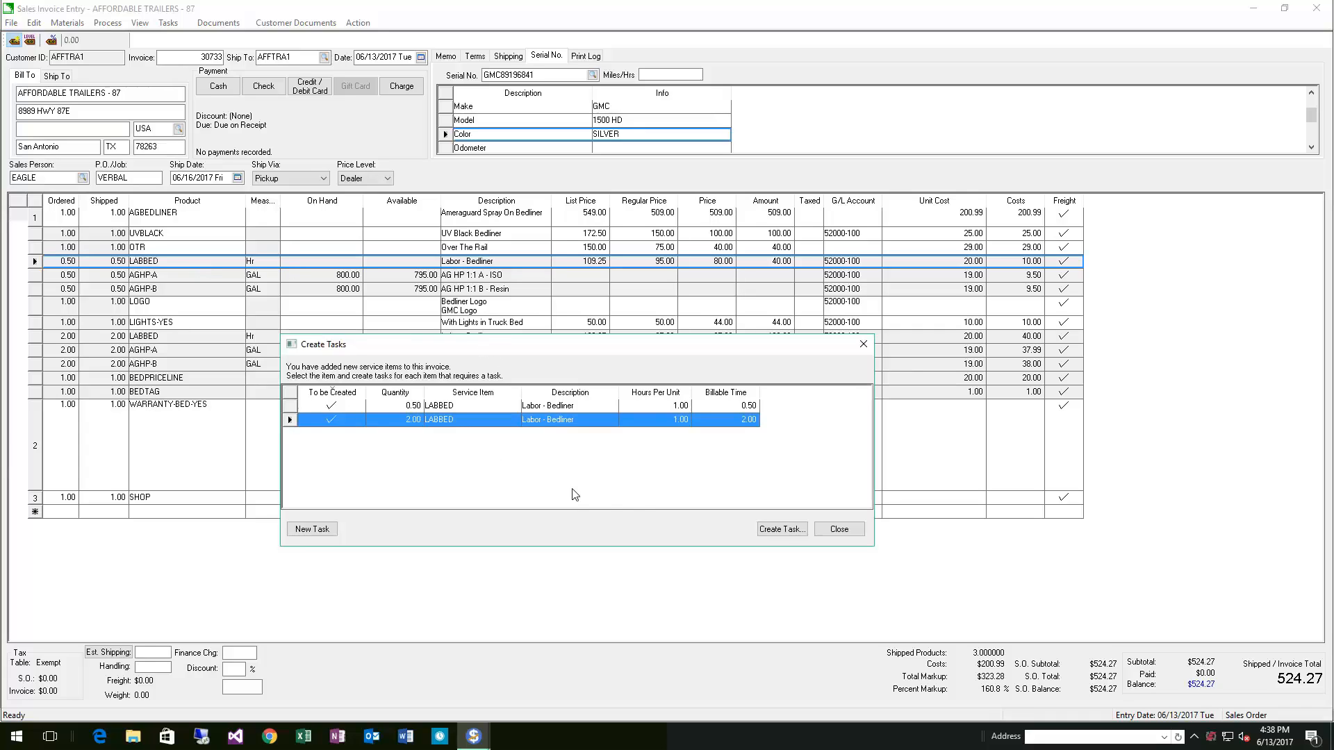
click(839, 534)
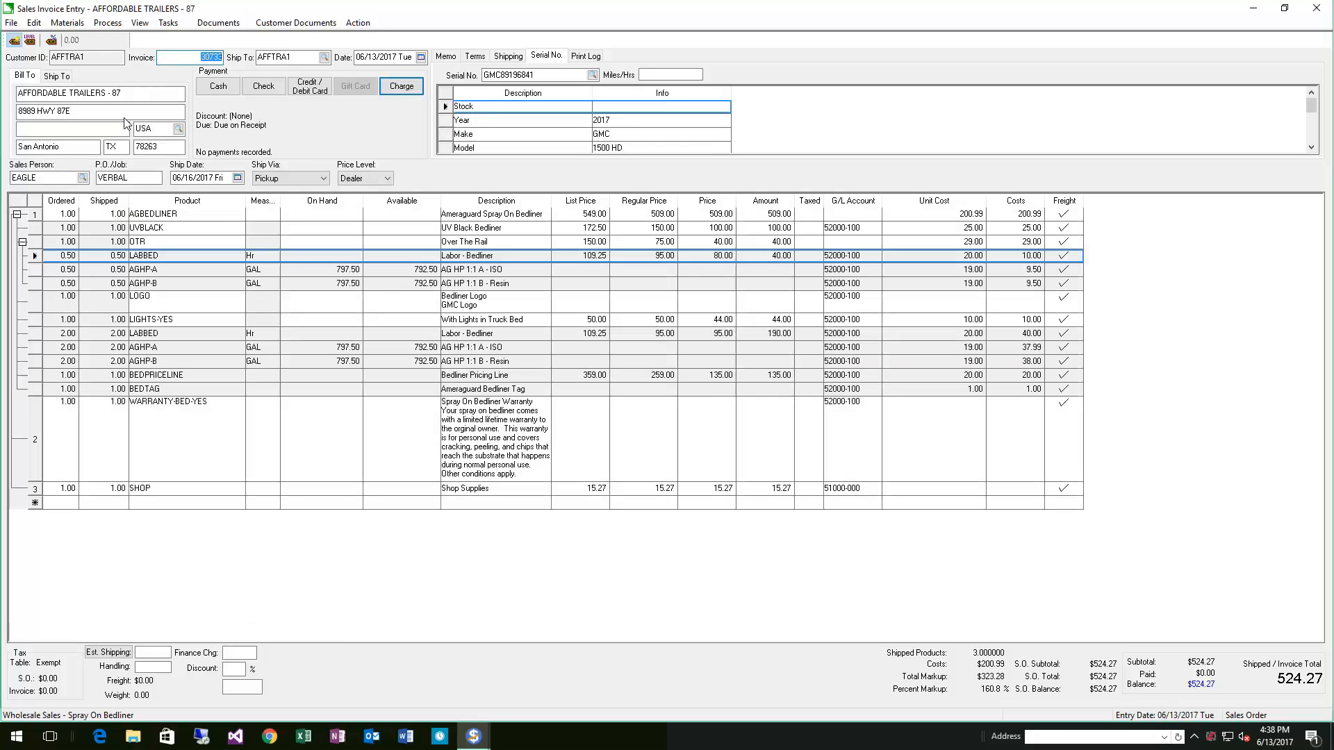
Print-preview the invoice and review the whole sales order document before closing the preview
click(11, 22)
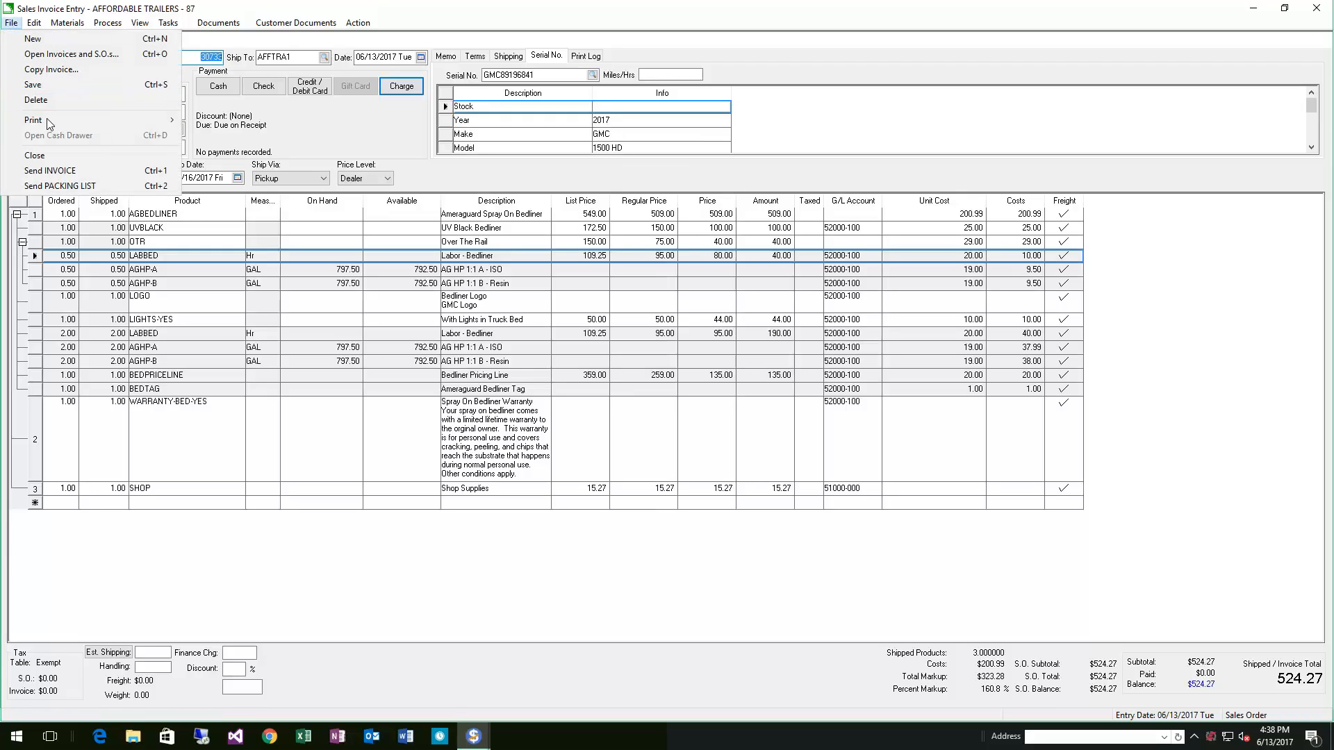
mouse_move(72, 125)
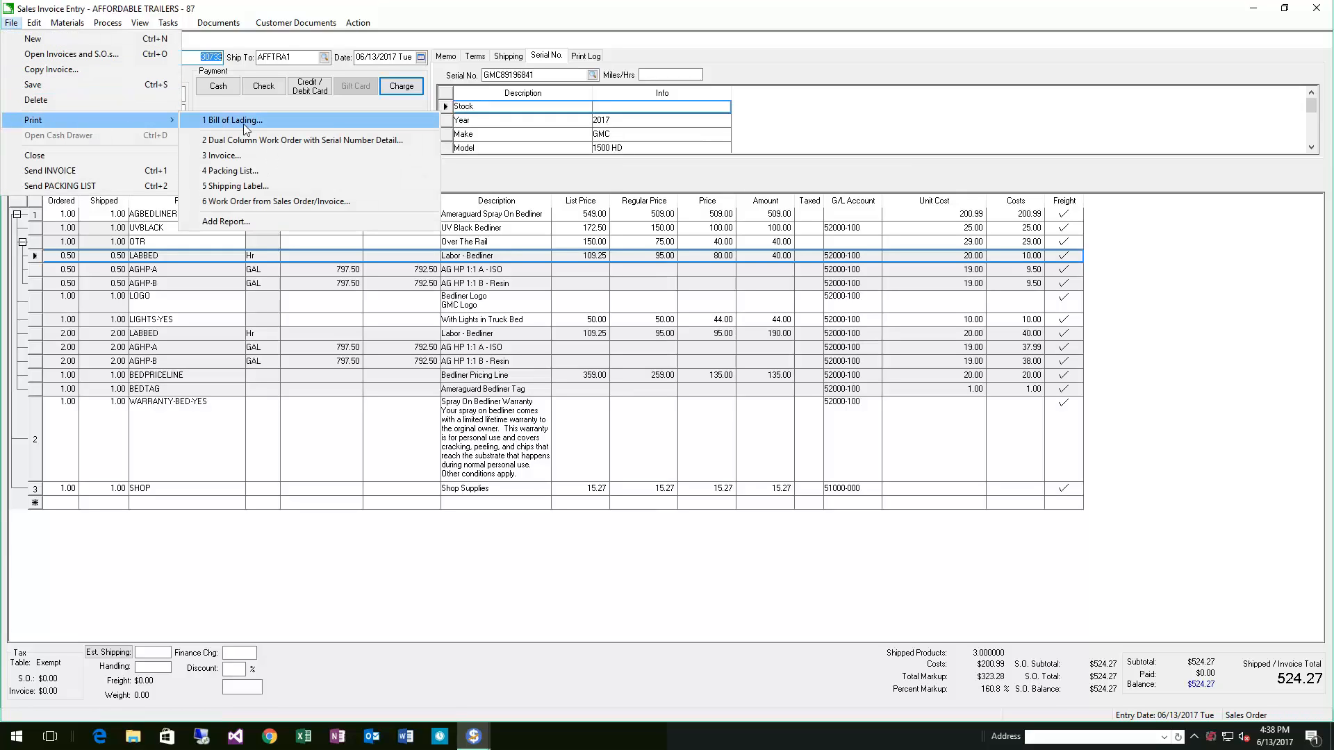
click(236, 163)
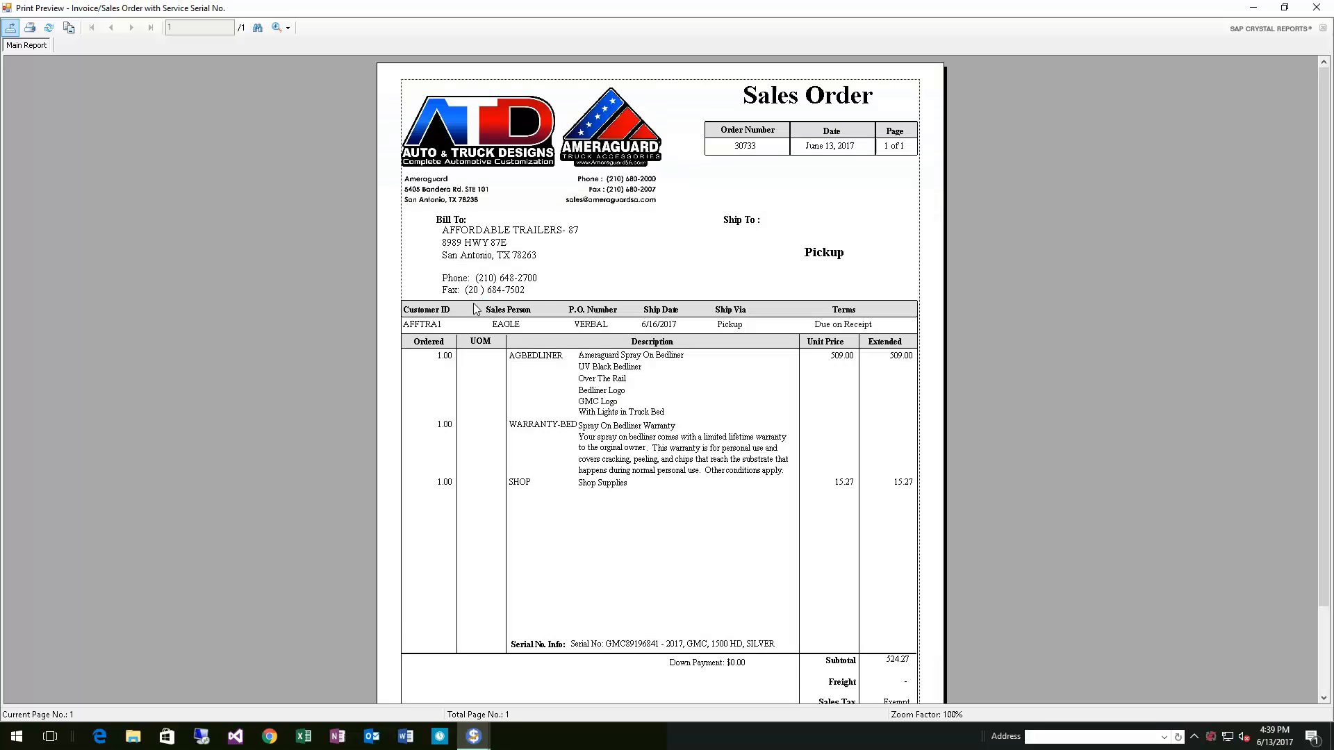
scroll(649, 458, down, 3)
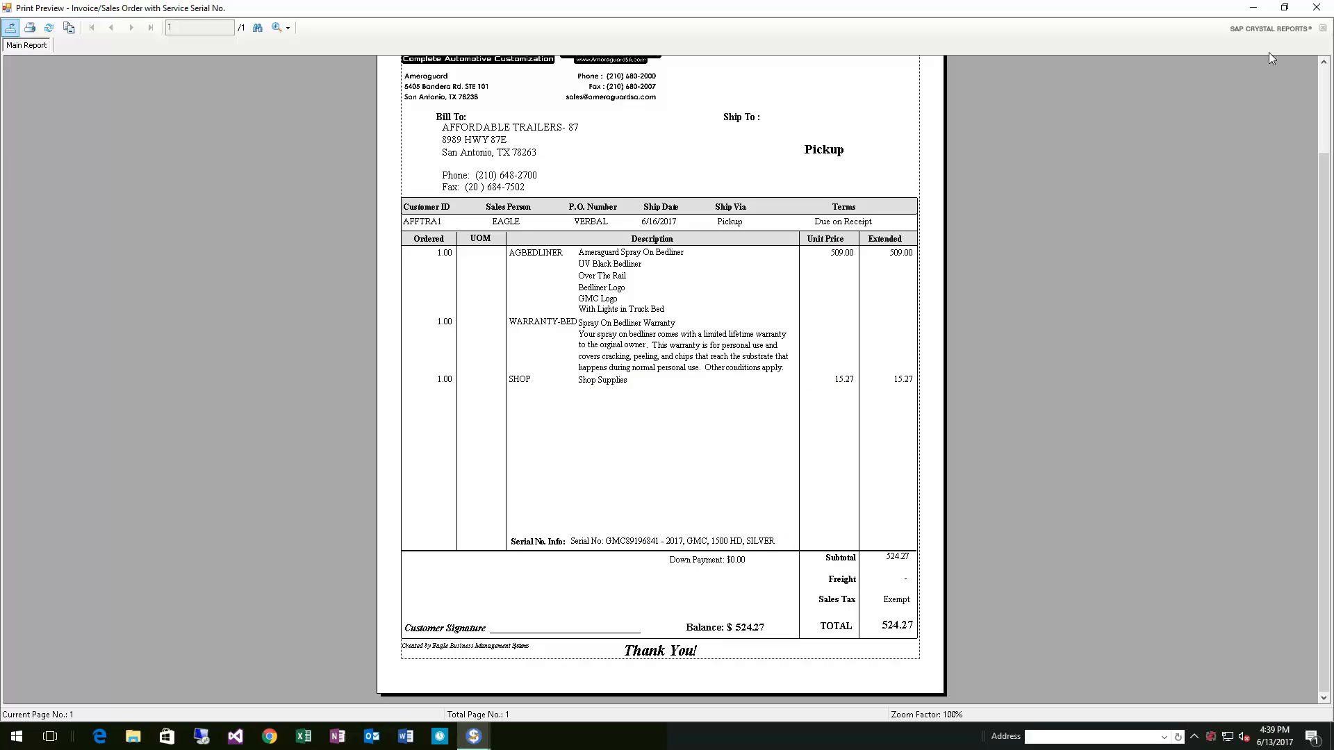
click(1321, 6)
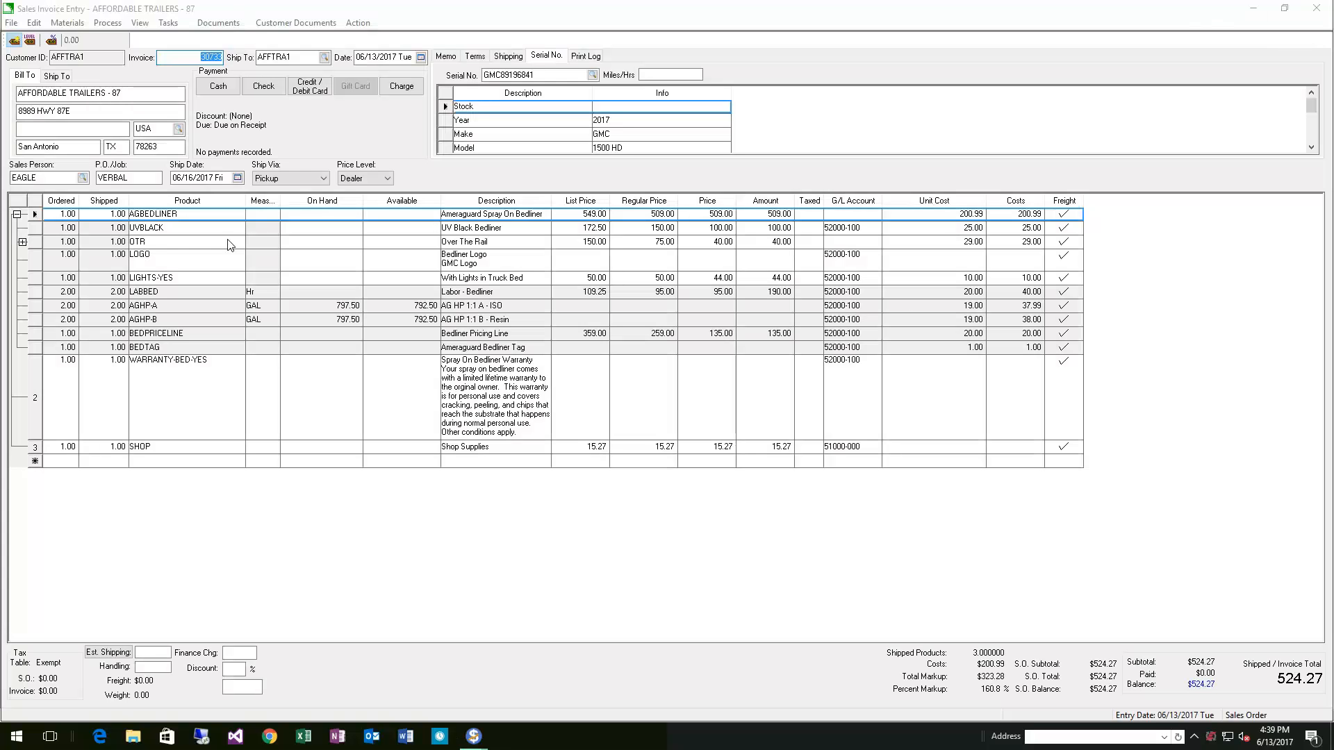
Insert a row above the warranty line and add the ALIGNMENT product from the product search
right_click(38, 392)
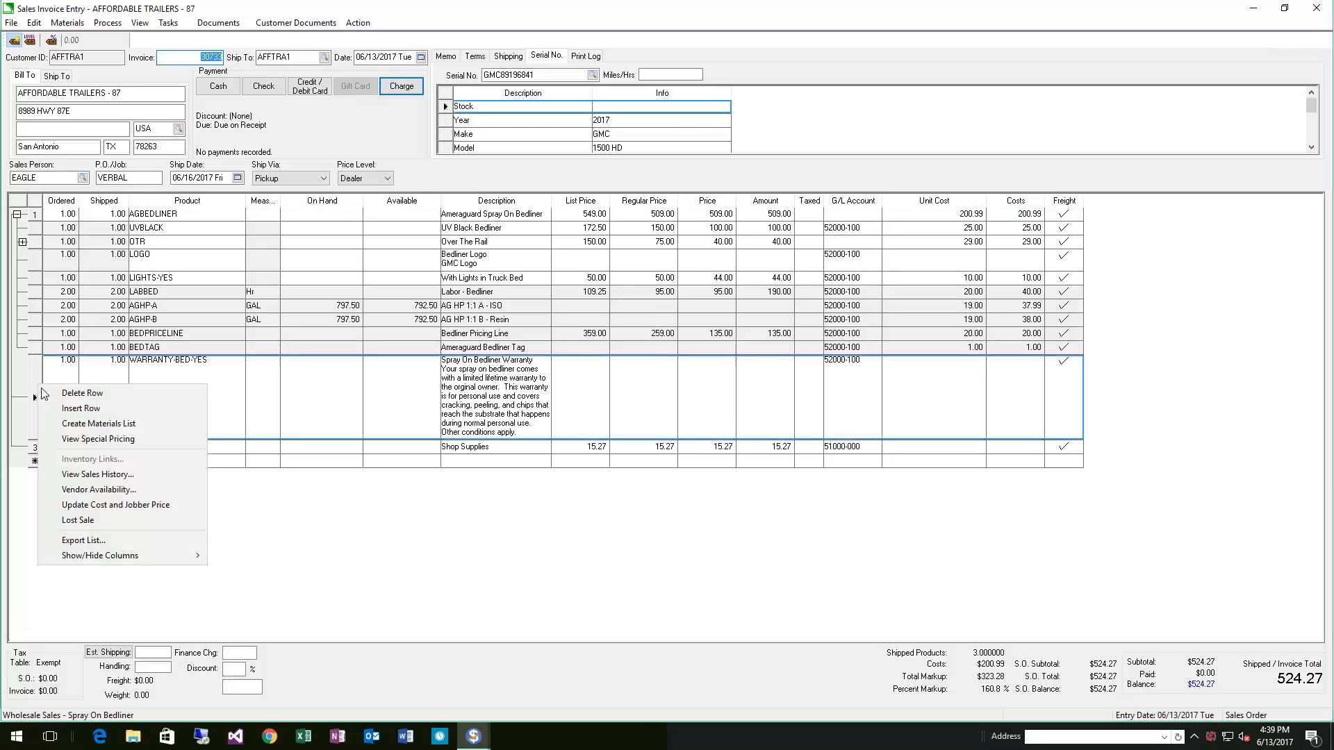
click(98, 408)
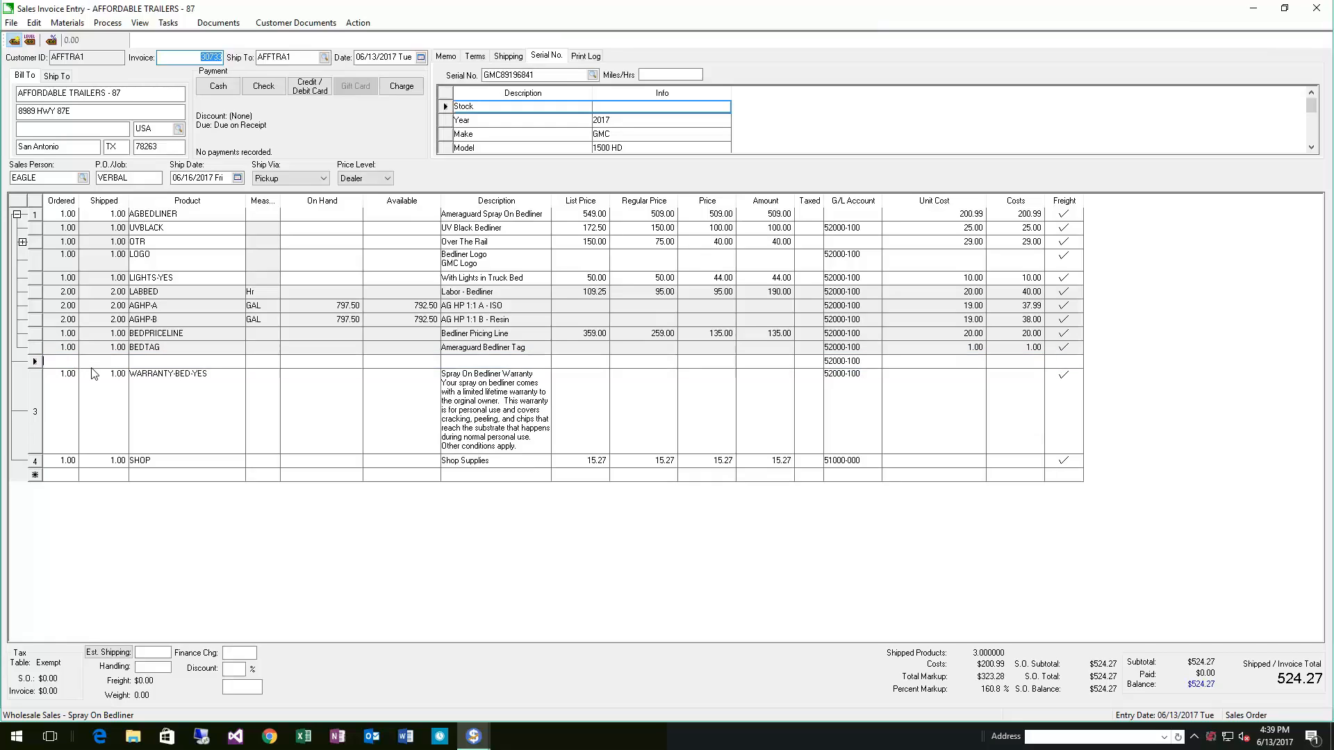
key(Tab)
click(239, 362)
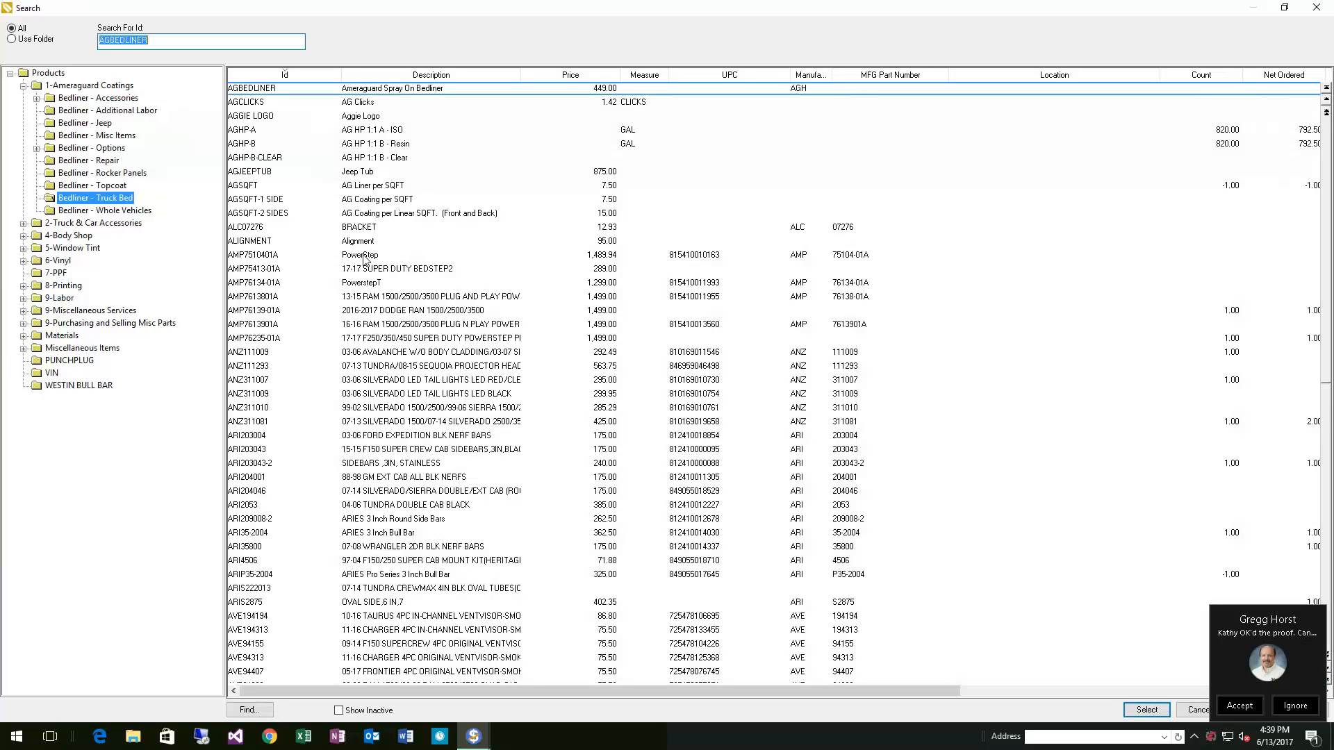
double_click(366, 241)
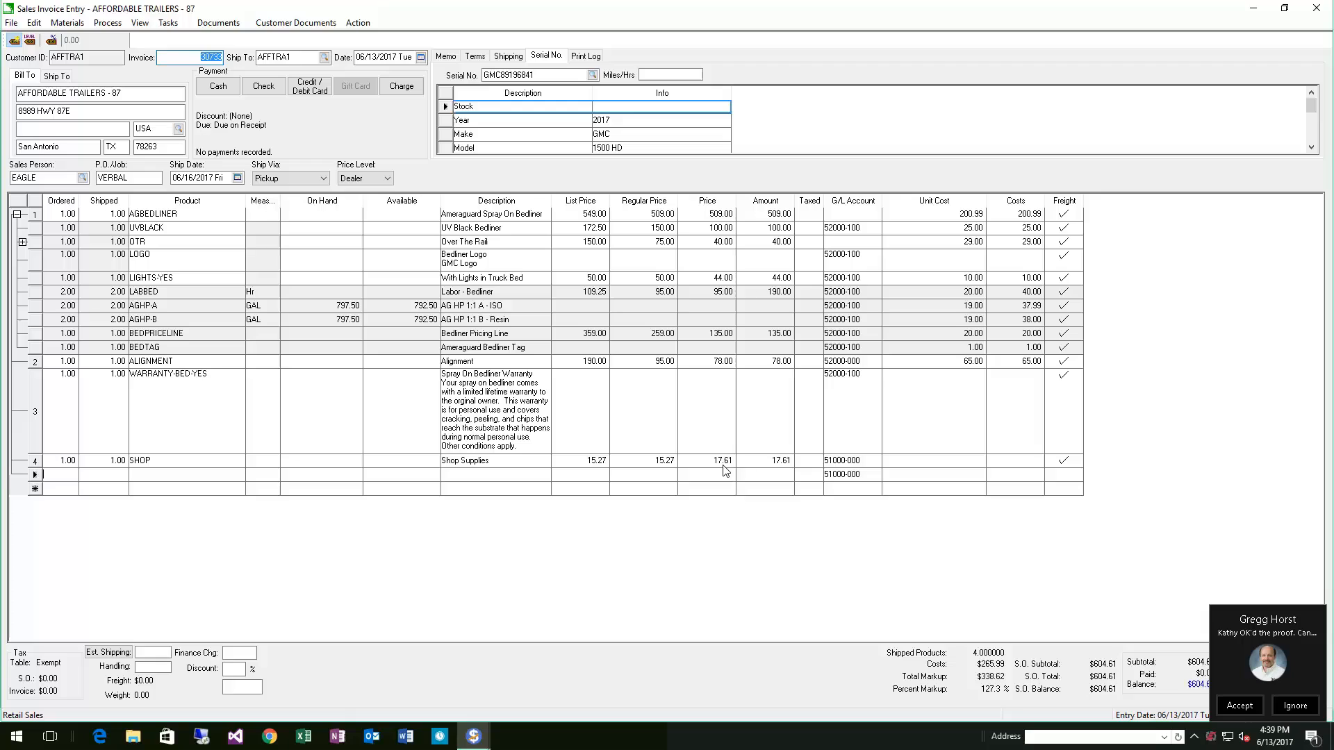
Hide the Regular Price column in the line items grid
right_click(644, 204)
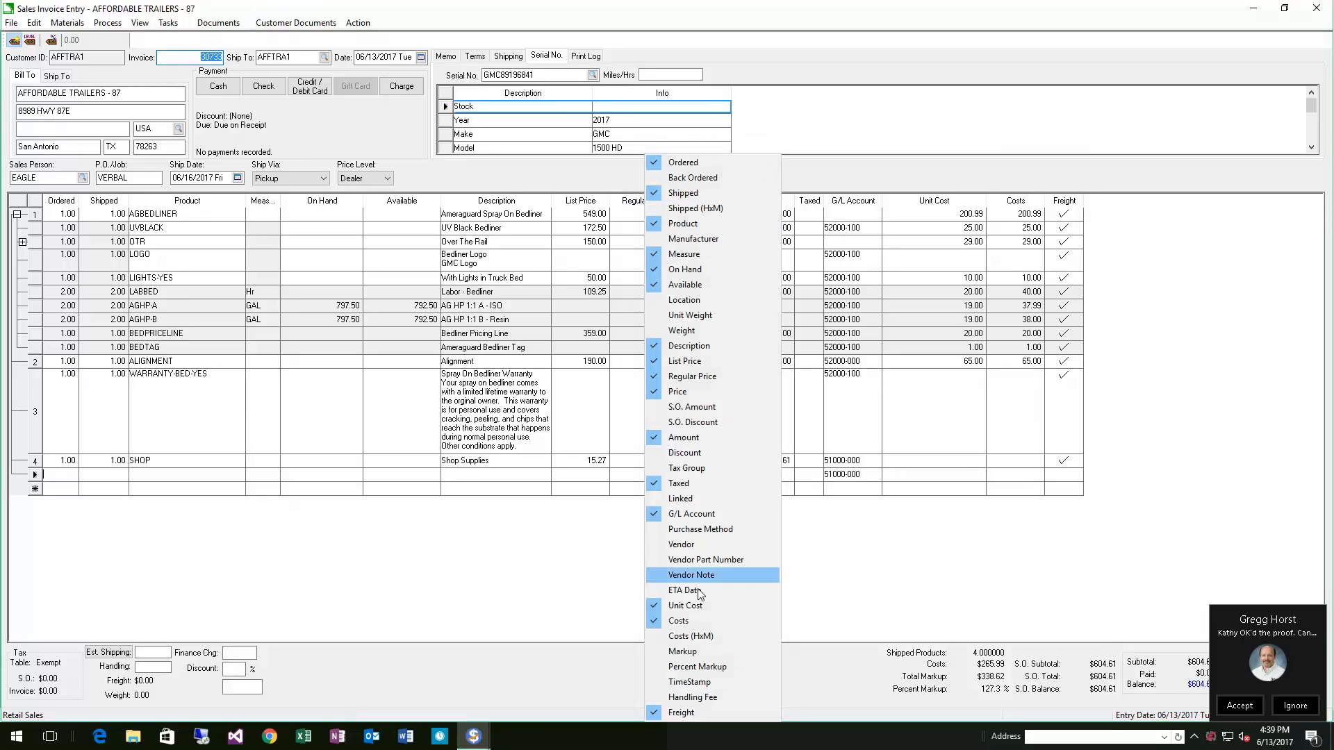
click(687, 376)
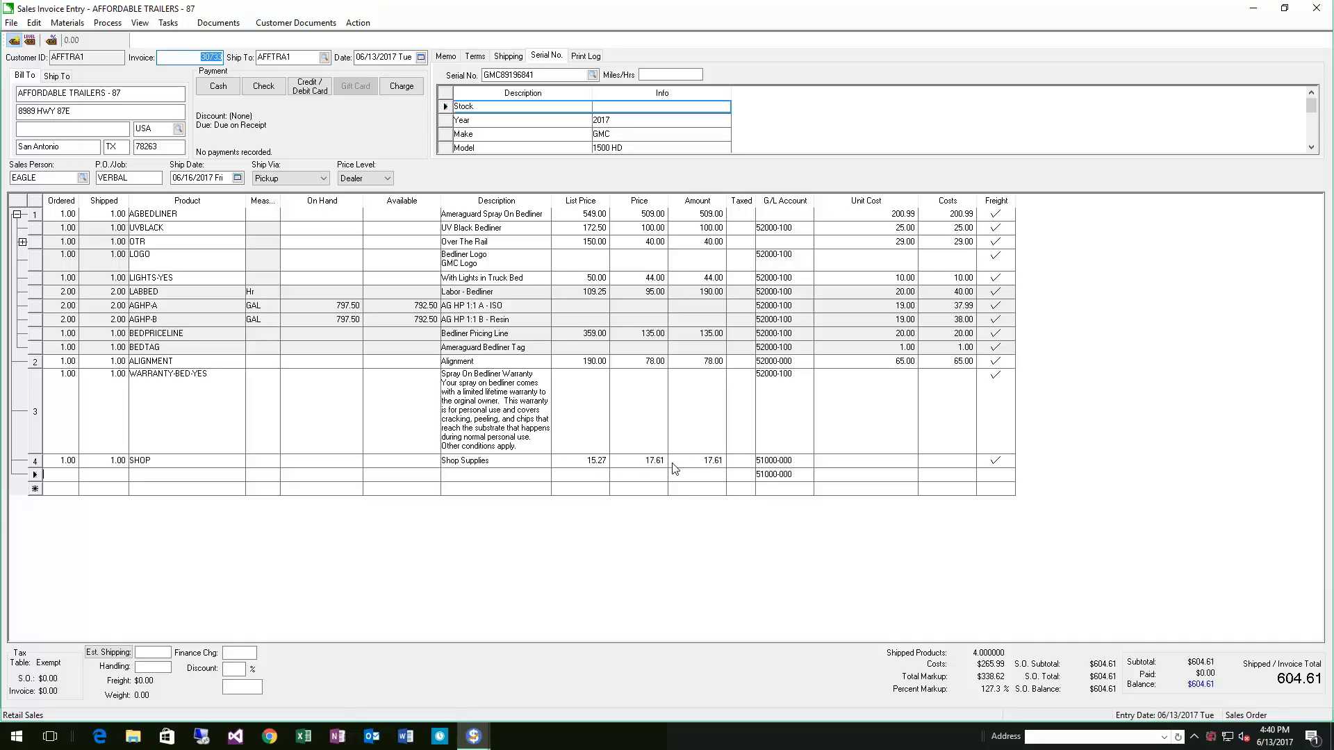
click(623, 554)
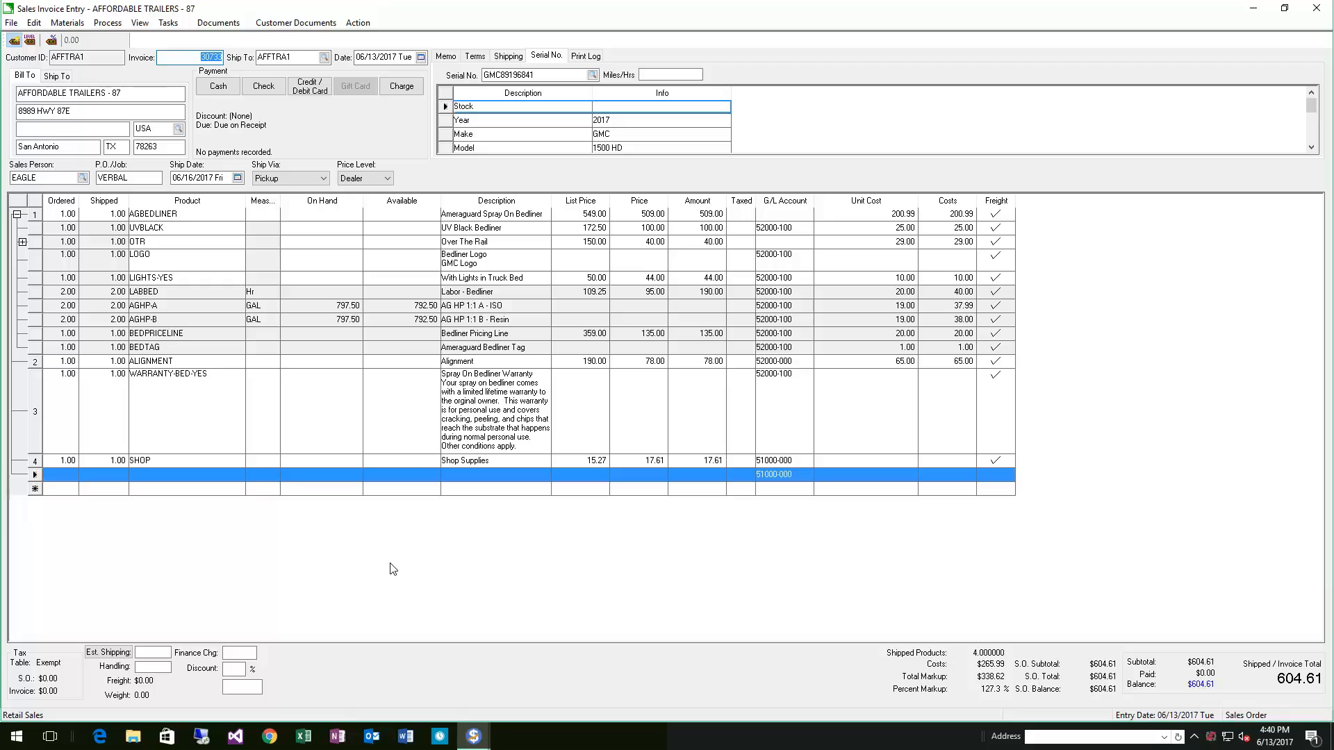
Delete the ALIGNMENT line from the order
right_click(39, 362)
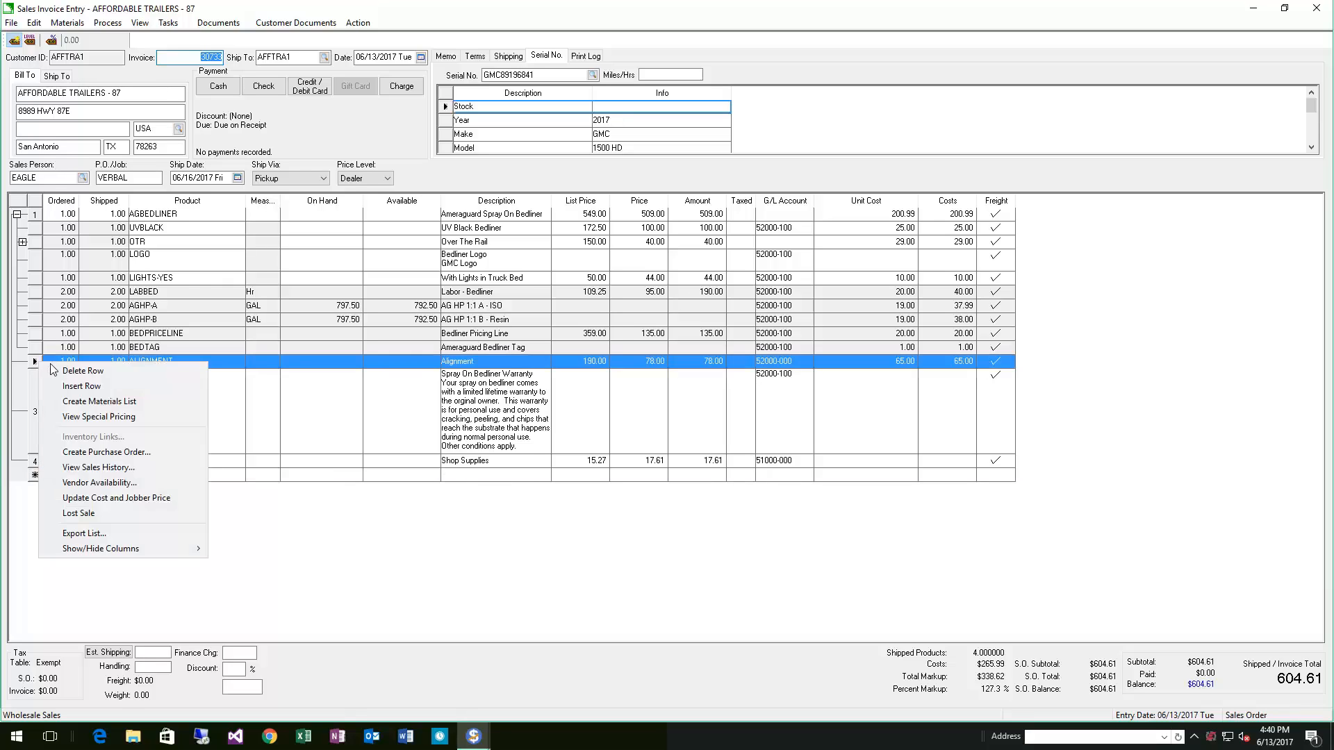
click(84, 371)
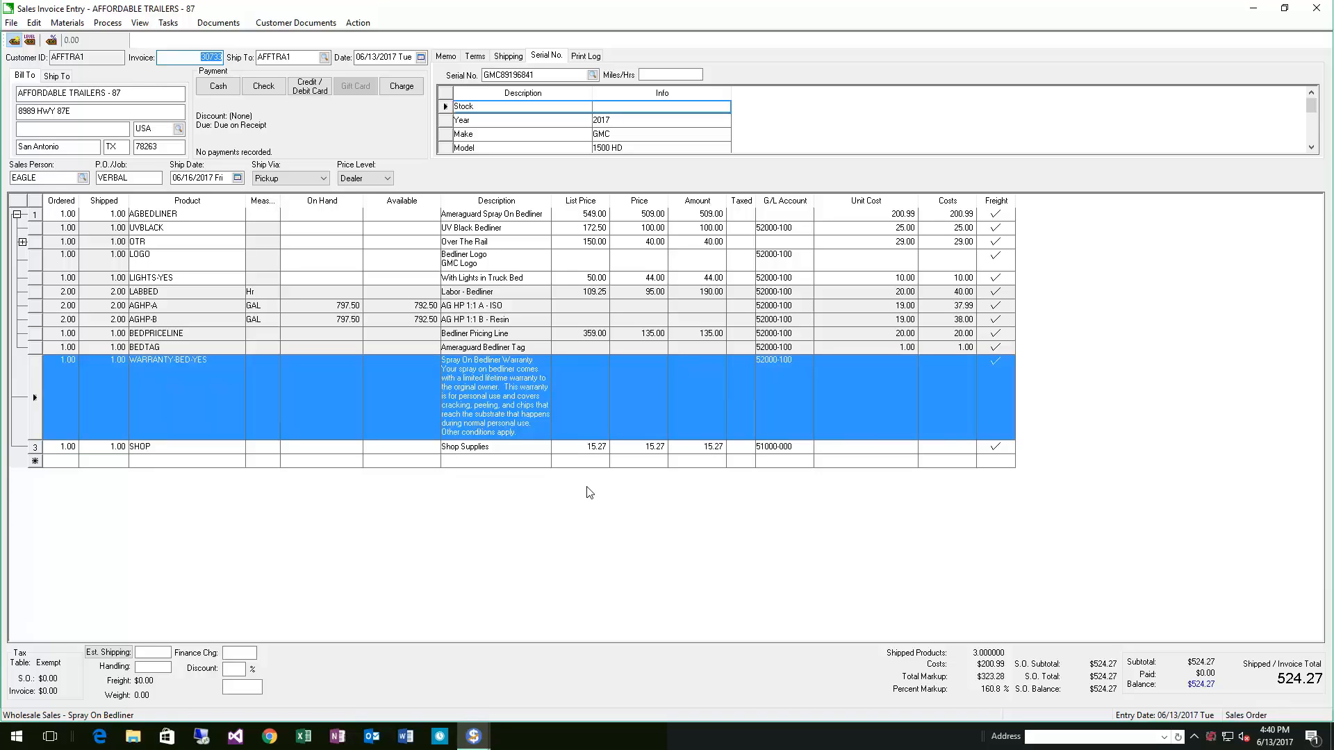
Open the AGBEDLINER product record and review its kit components and price levels, then close it
right_click(177, 213)
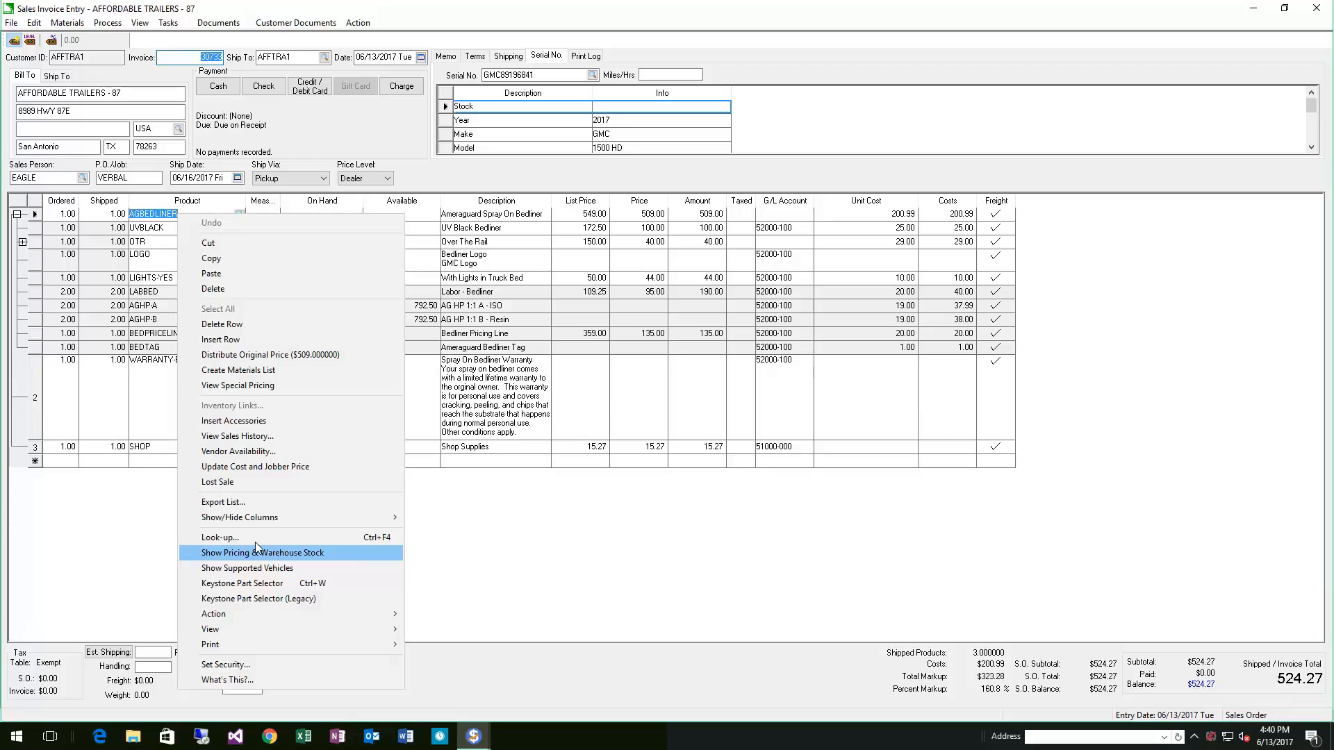
click(237, 538)
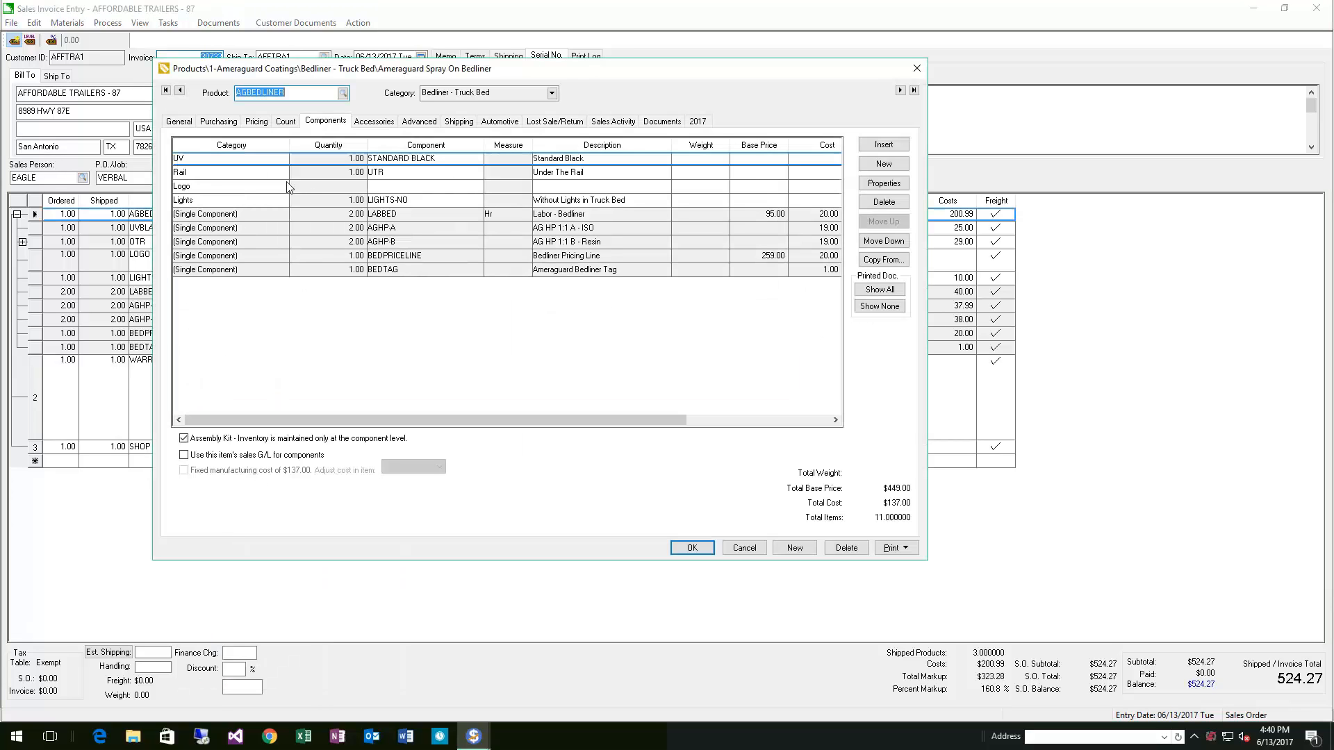
click(246, 162)
click(239, 182)
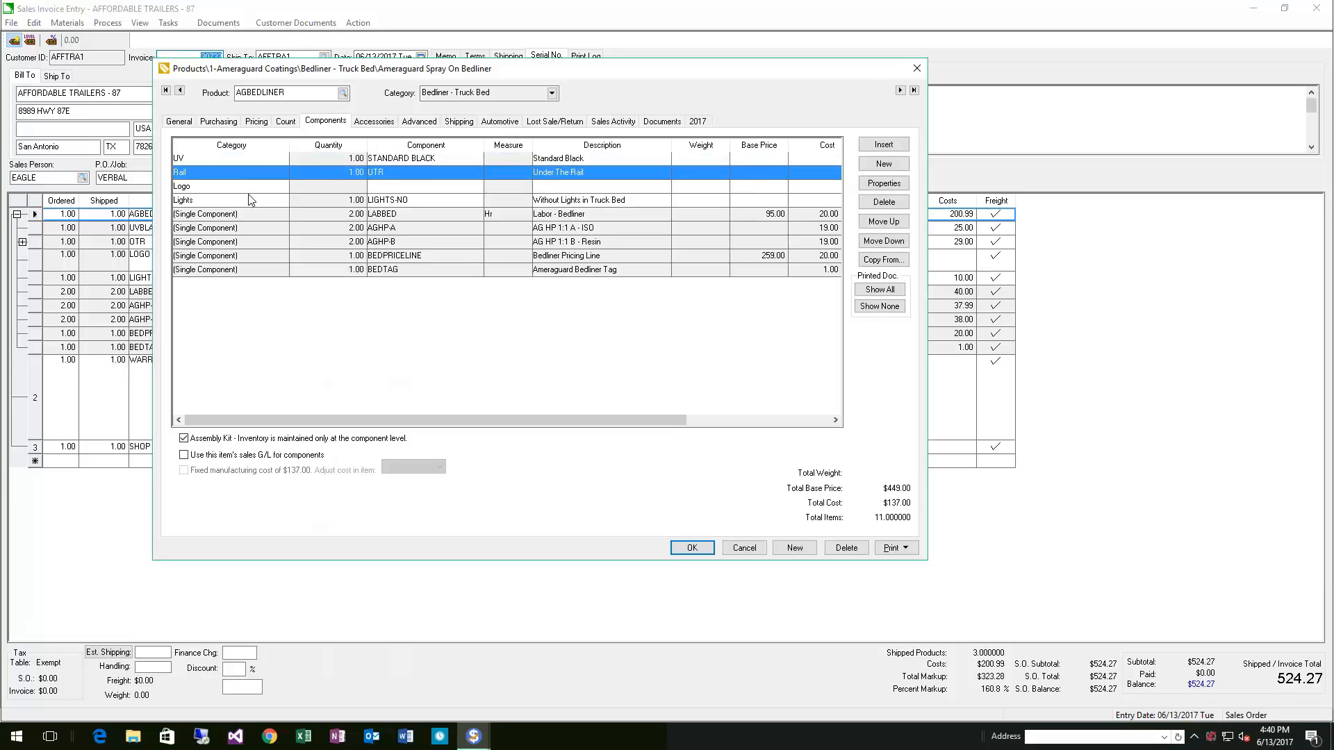
click(250, 200)
click(261, 215)
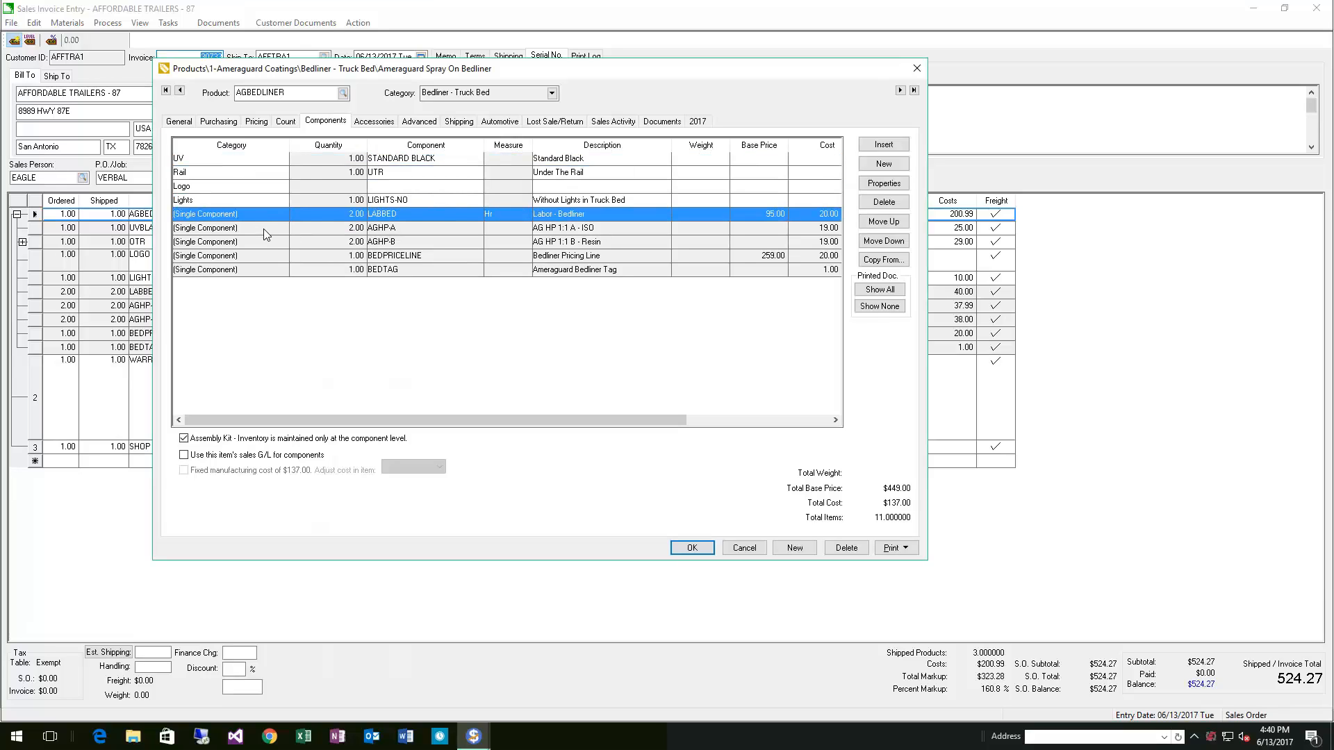
click(264, 227)
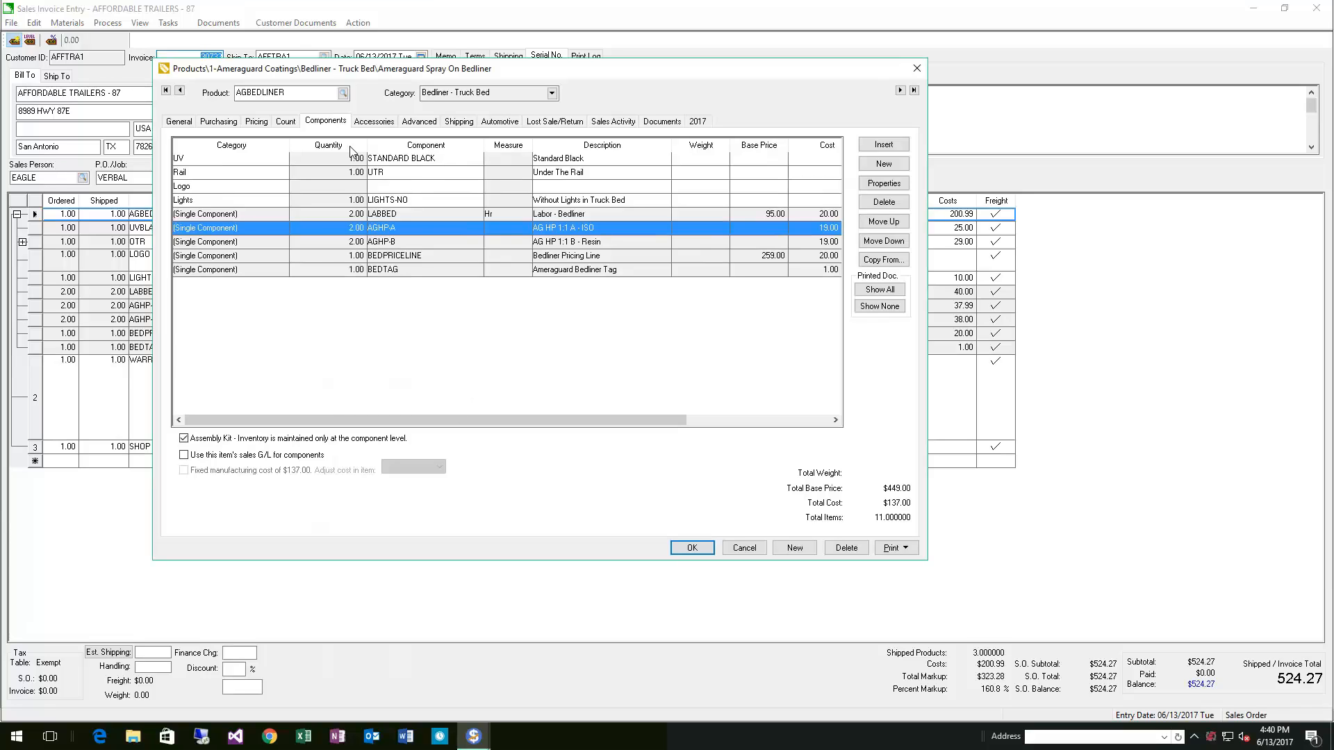
click(256, 121)
click(358, 263)
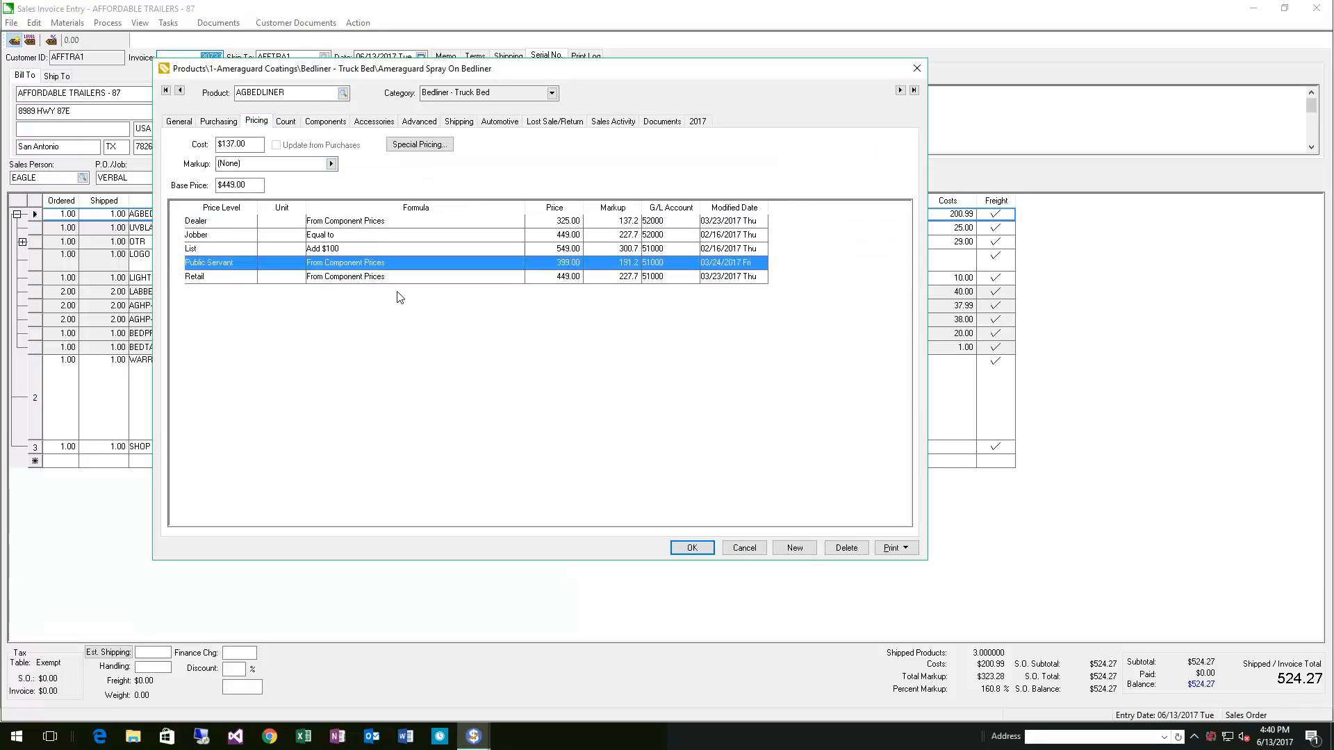
key(Down)
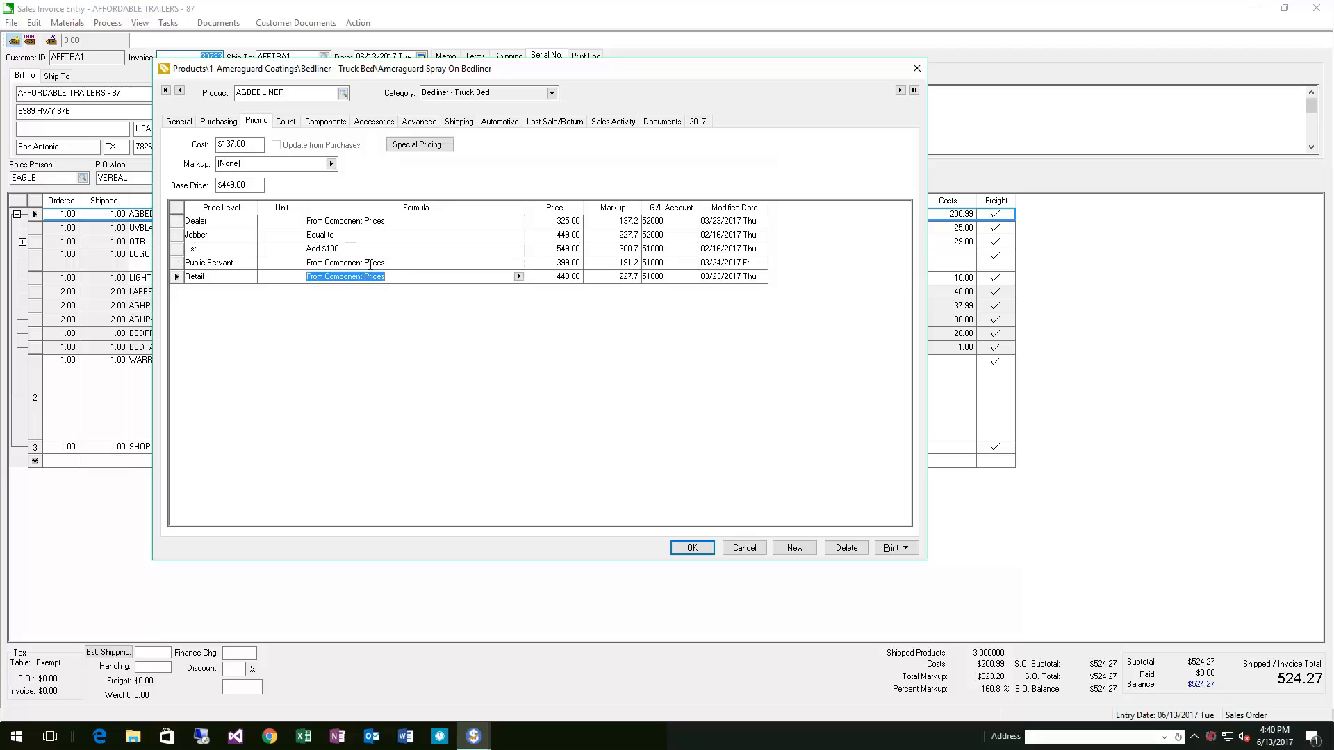
click(381, 222)
click(323, 125)
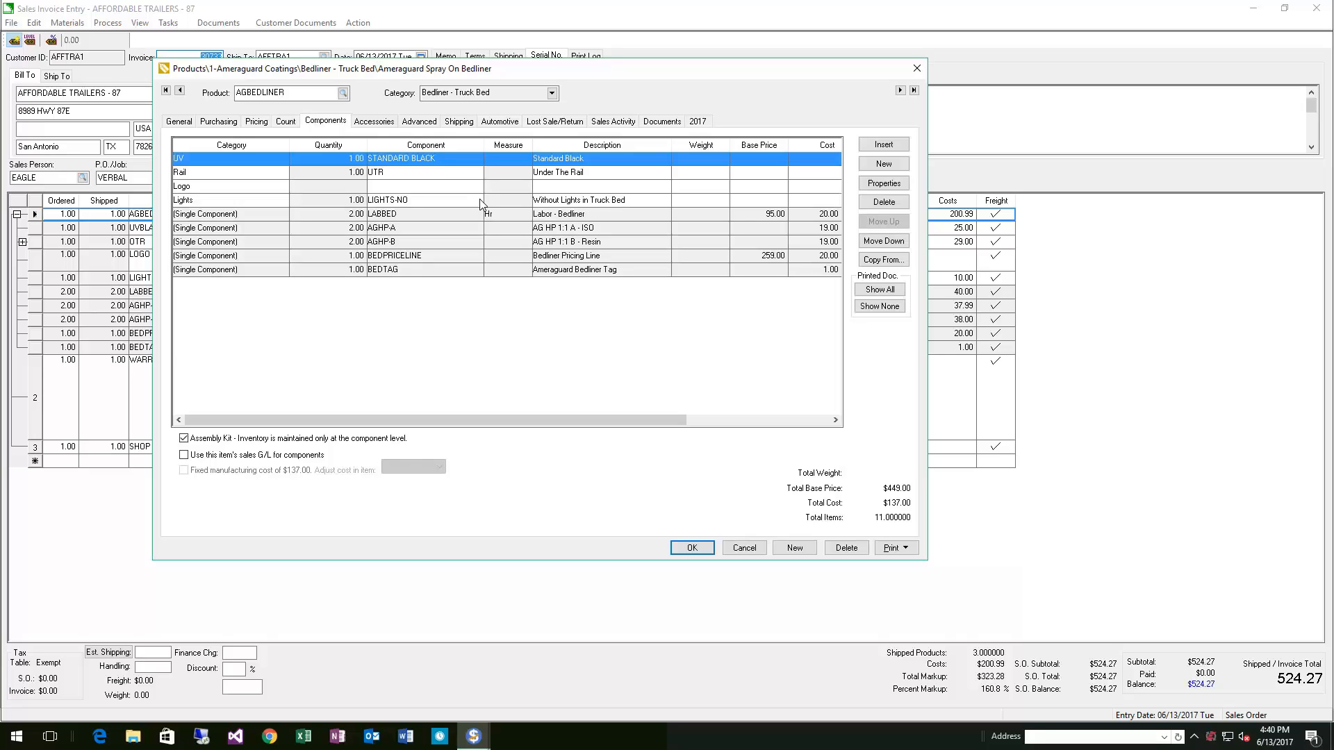
click(917, 68)
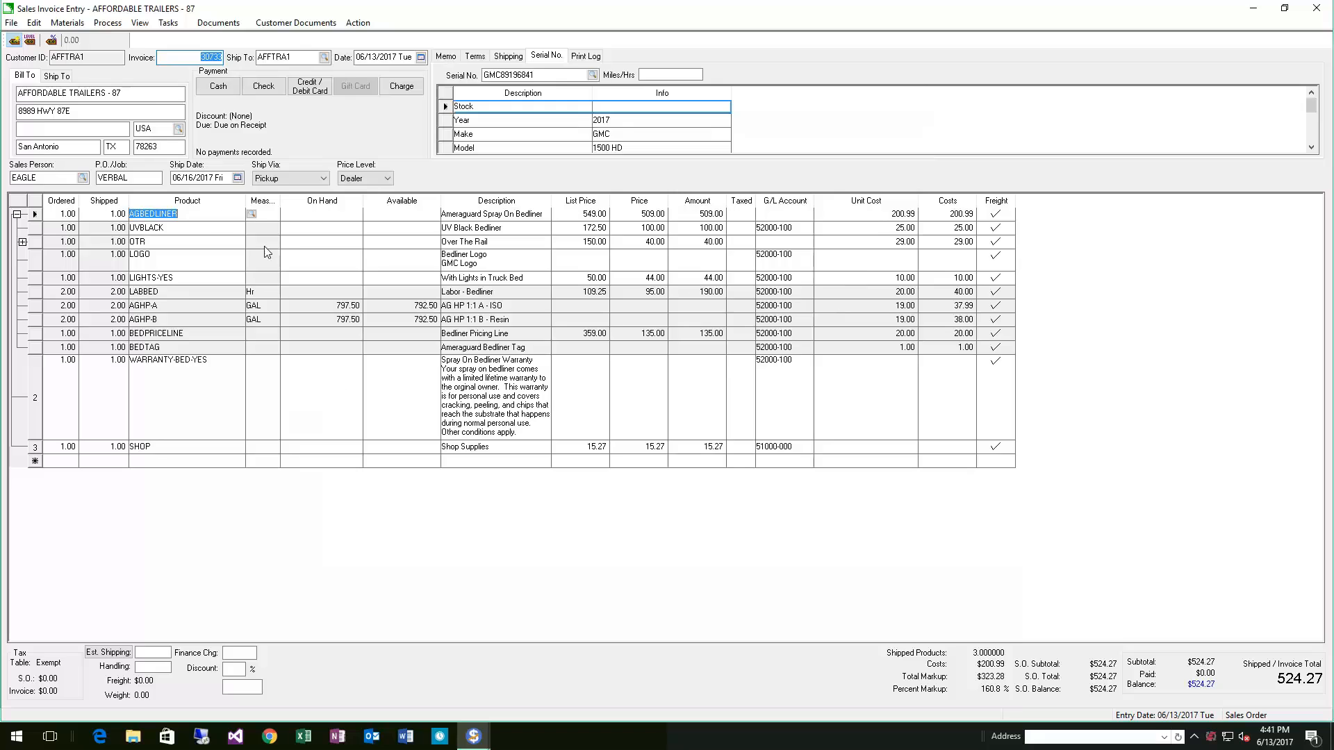
Reopen the AGBEDLINER product, open the Logo component's options and look up the LOGO product record
right_click(187, 218)
right_click(149, 258)
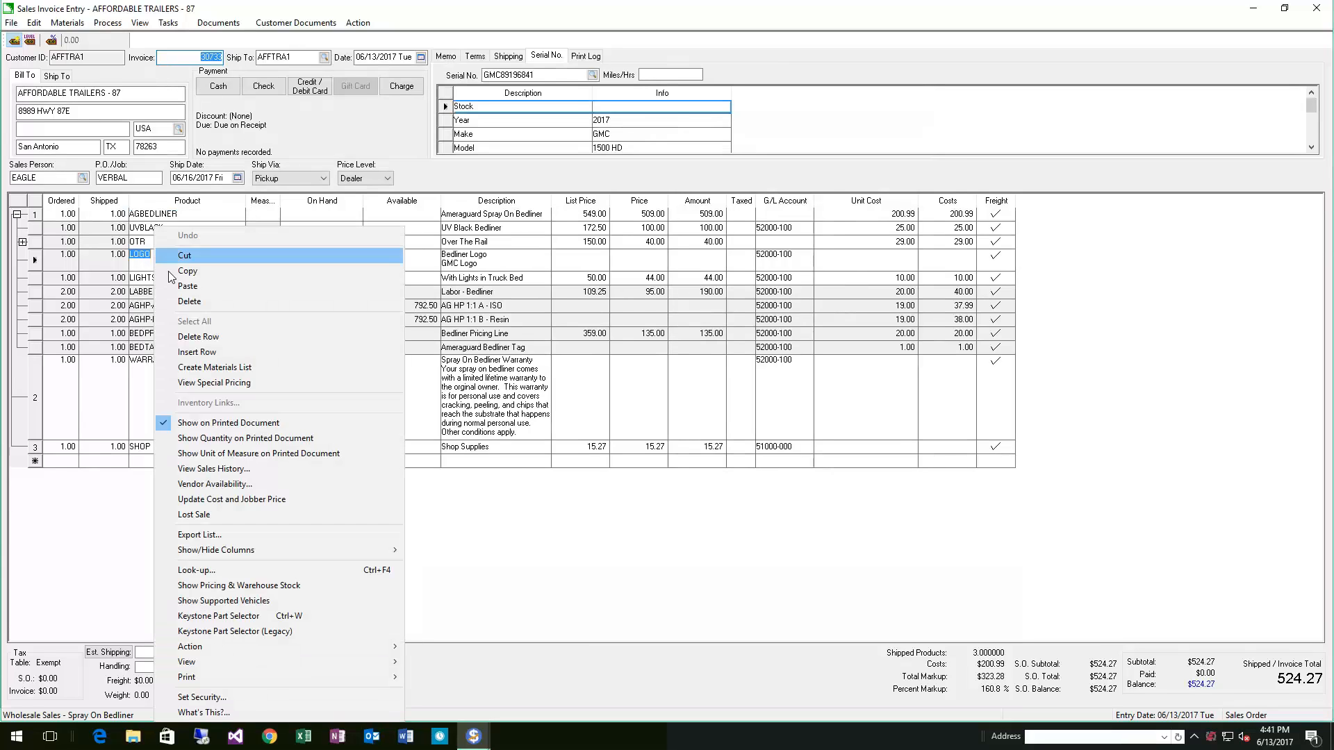
right_click(165, 215)
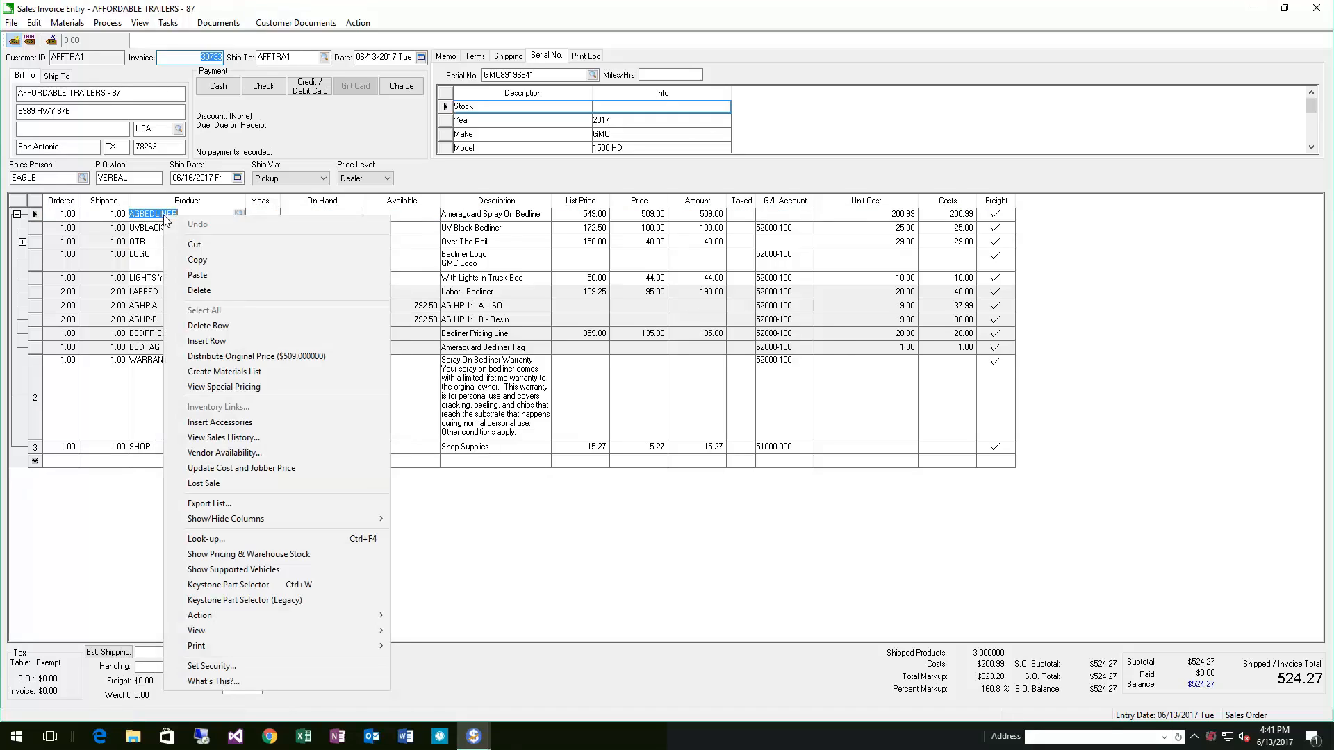
click(209, 539)
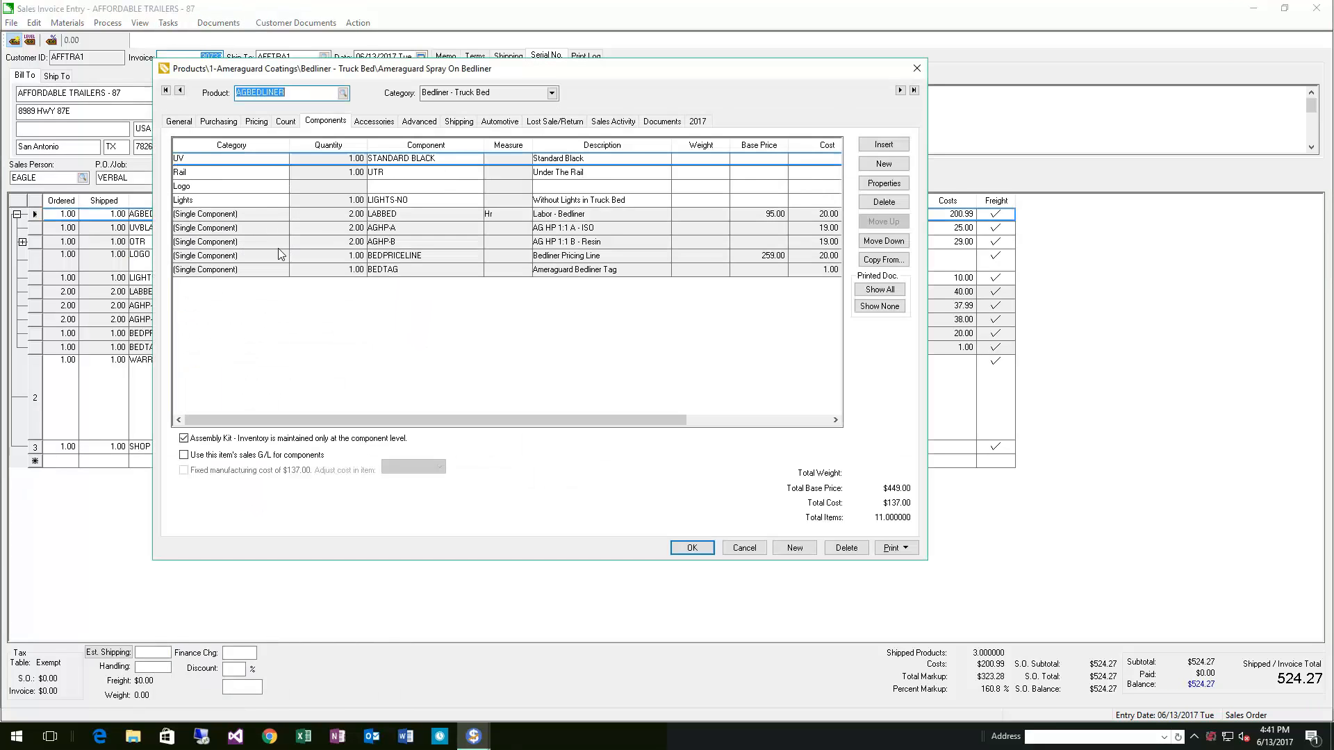
right_click(319, 187)
click(374, 195)
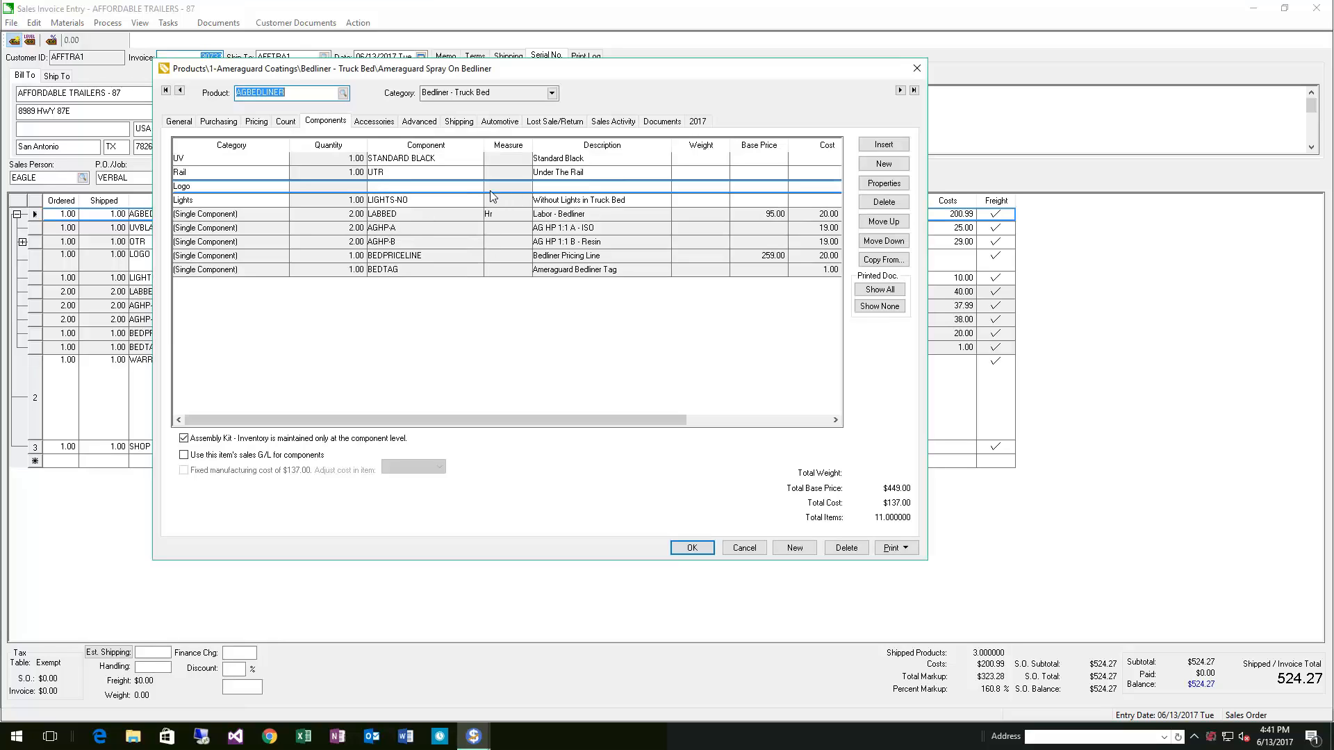
double_click(445, 187)
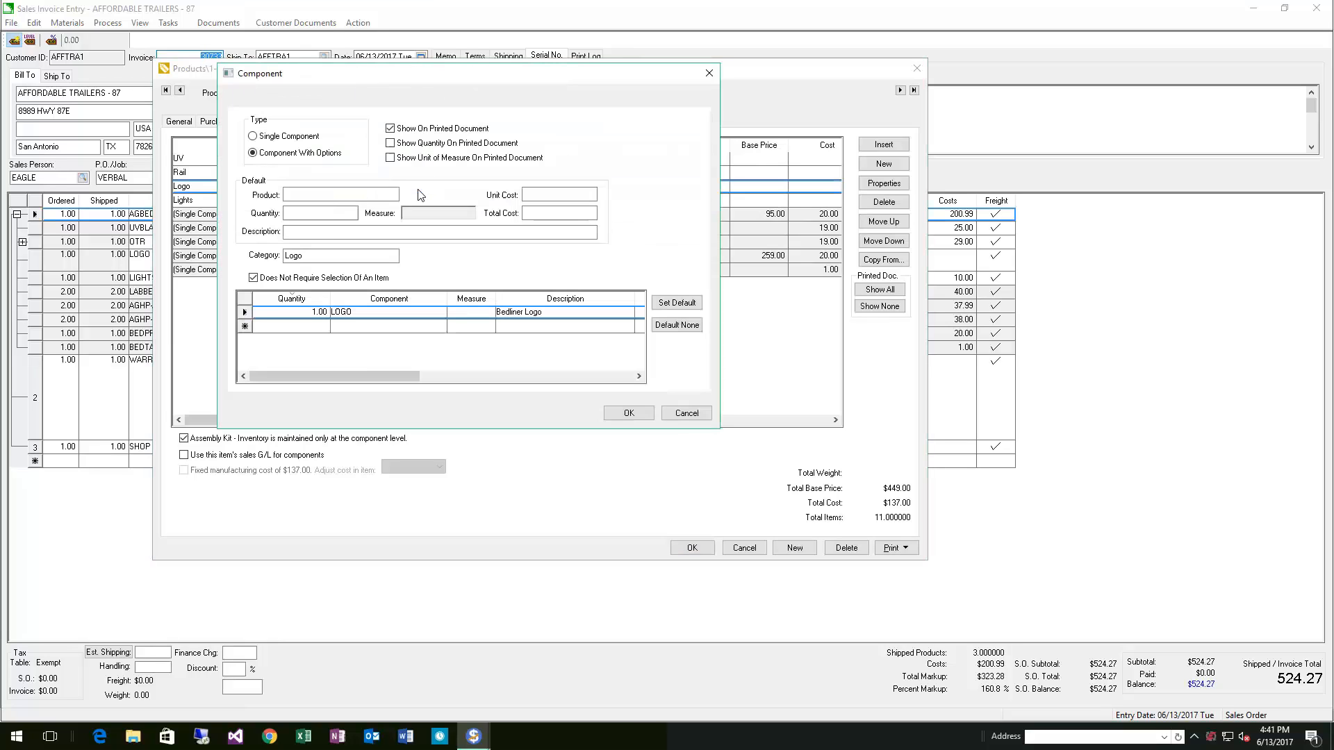
right_click(375, 319)
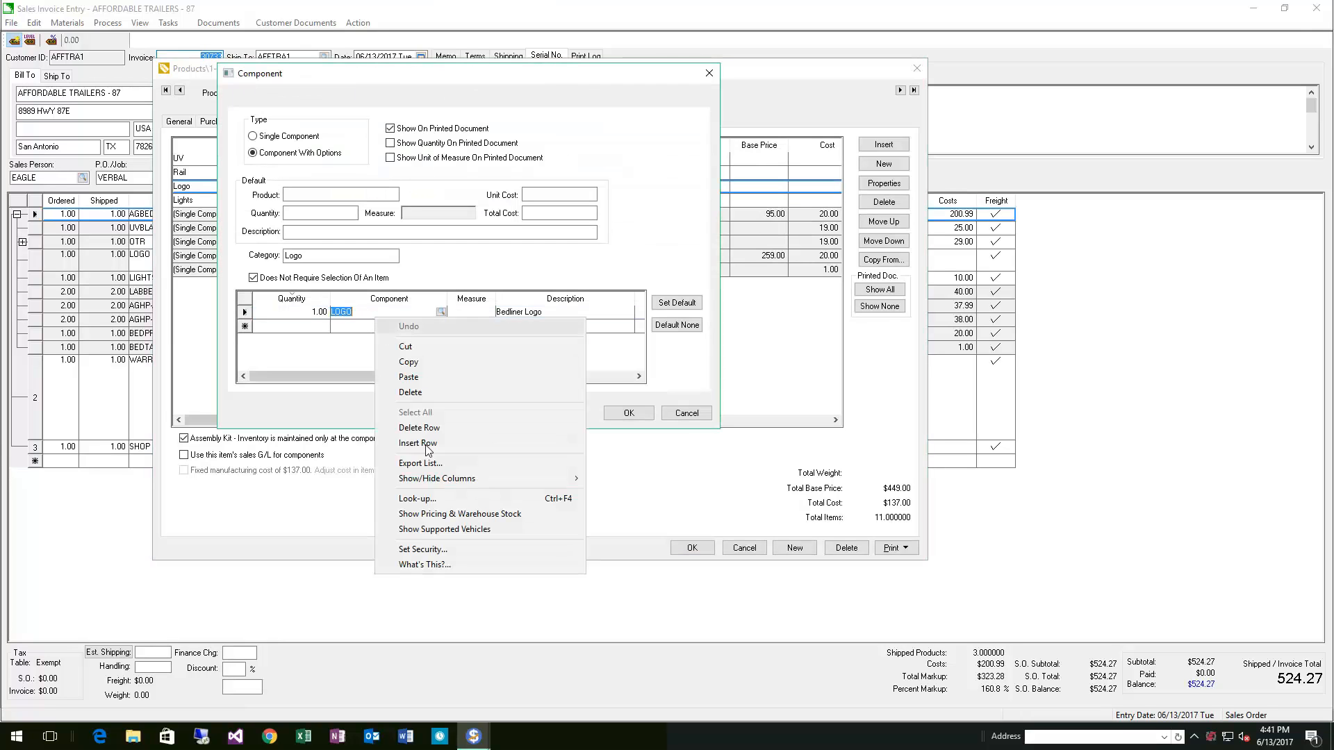
click(429, 498)
Inspect the GMC LOGO component's list of logo options, then close the component and product windows
click(393, 161)
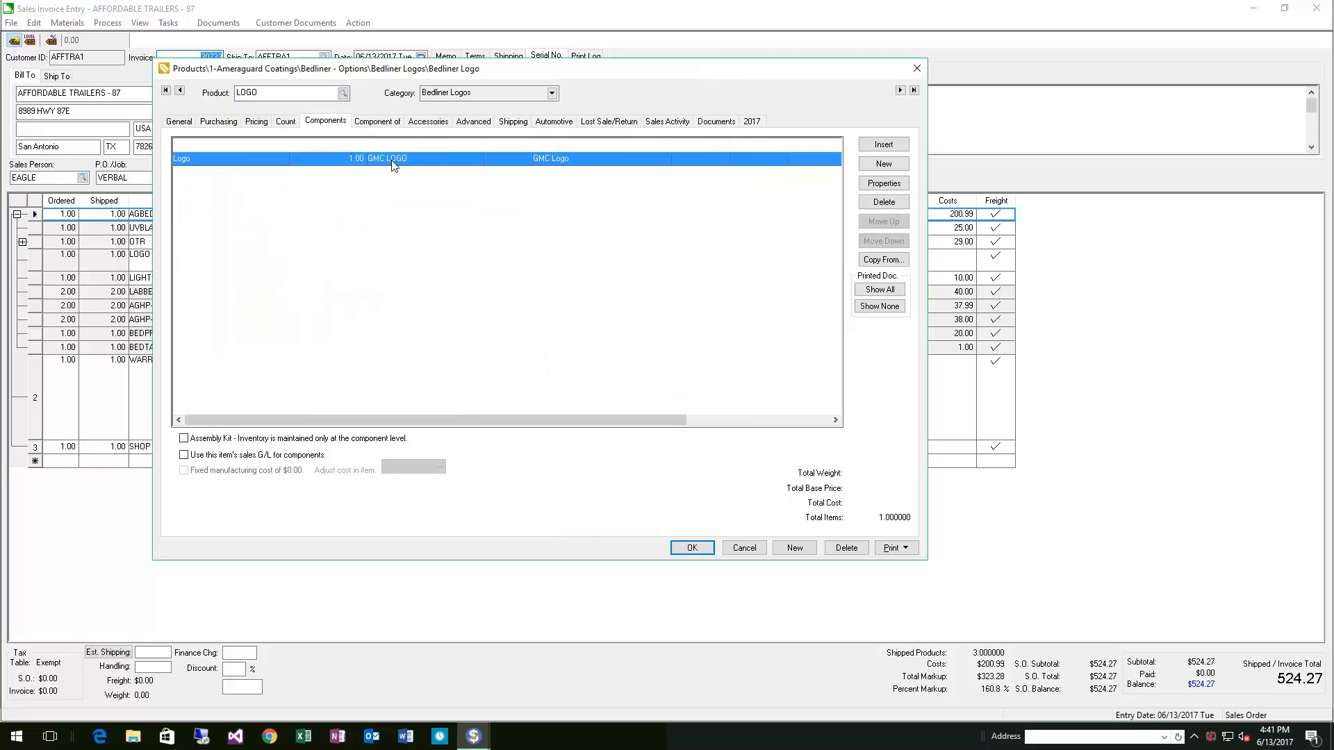
double_click(353, 161)
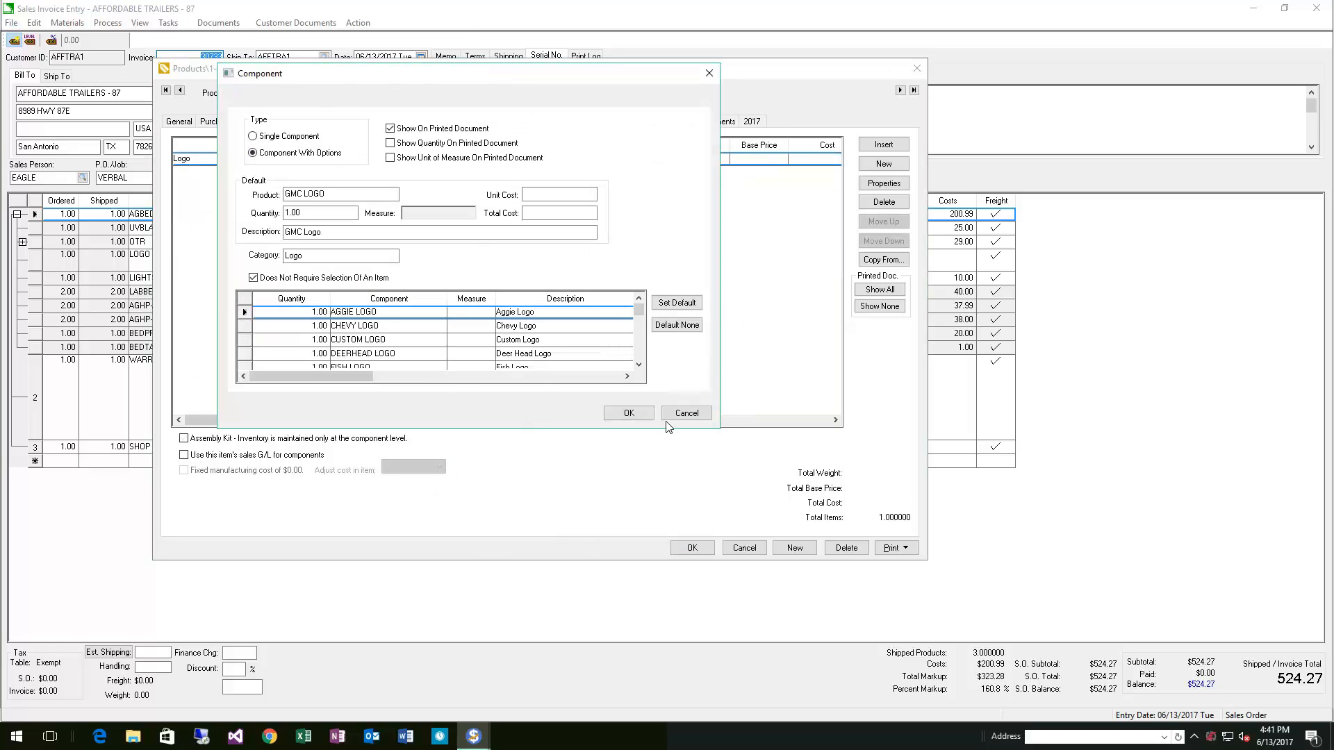
drag(718, 431, 811, 600)
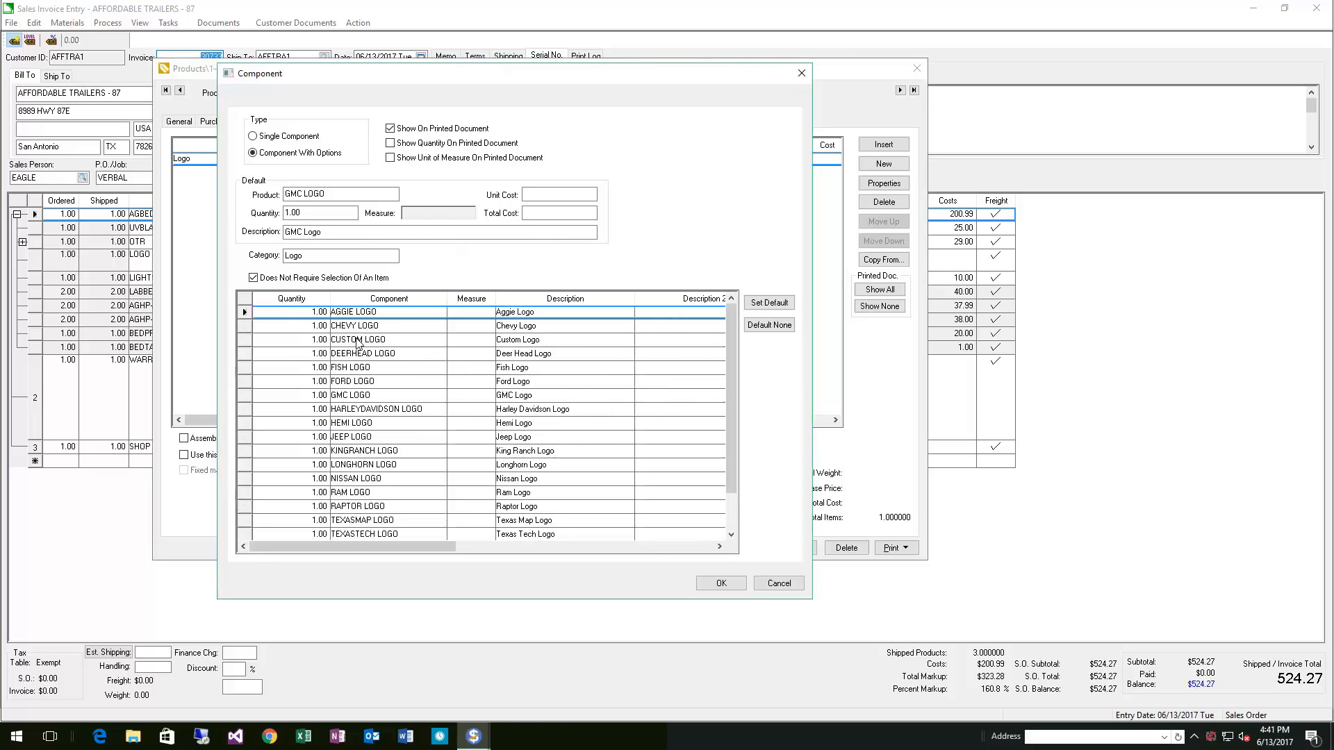
click(379, 339)
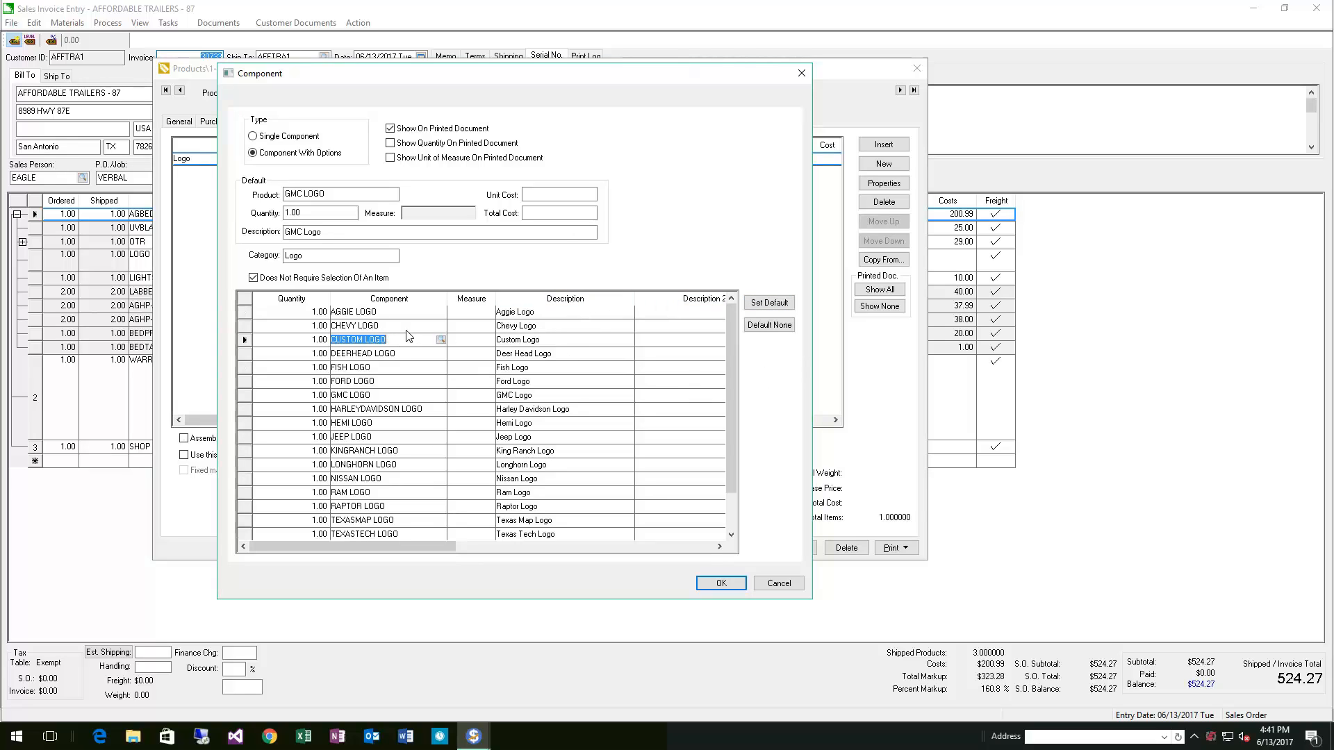
key(Up)
click(721, 582)
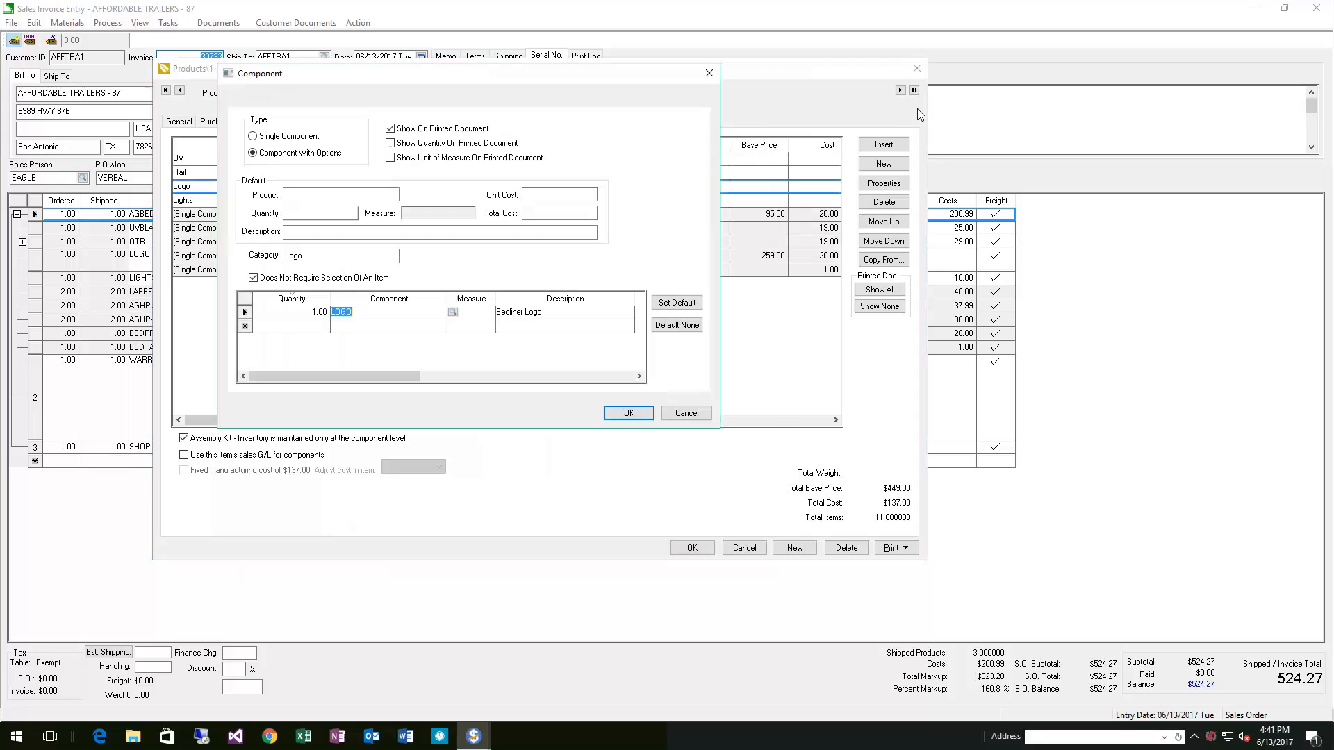
click(707, 74)
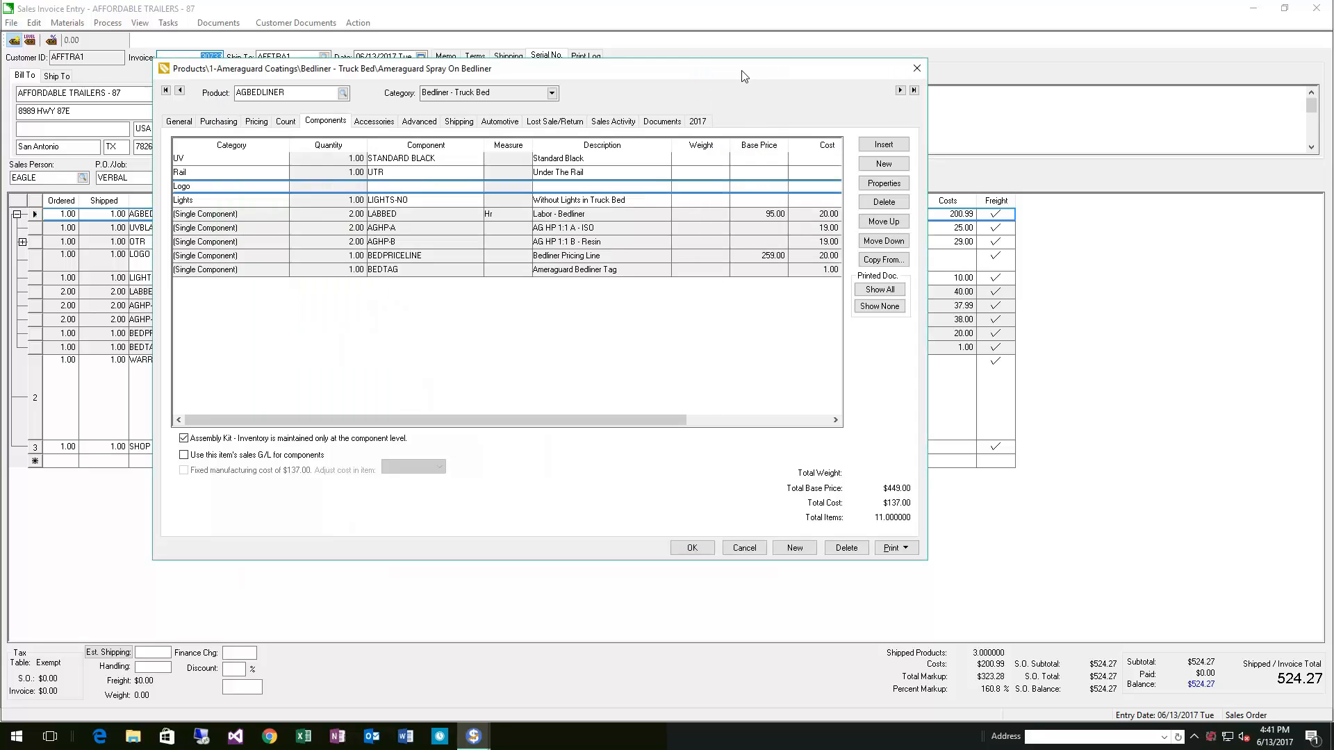
click(917, 70)
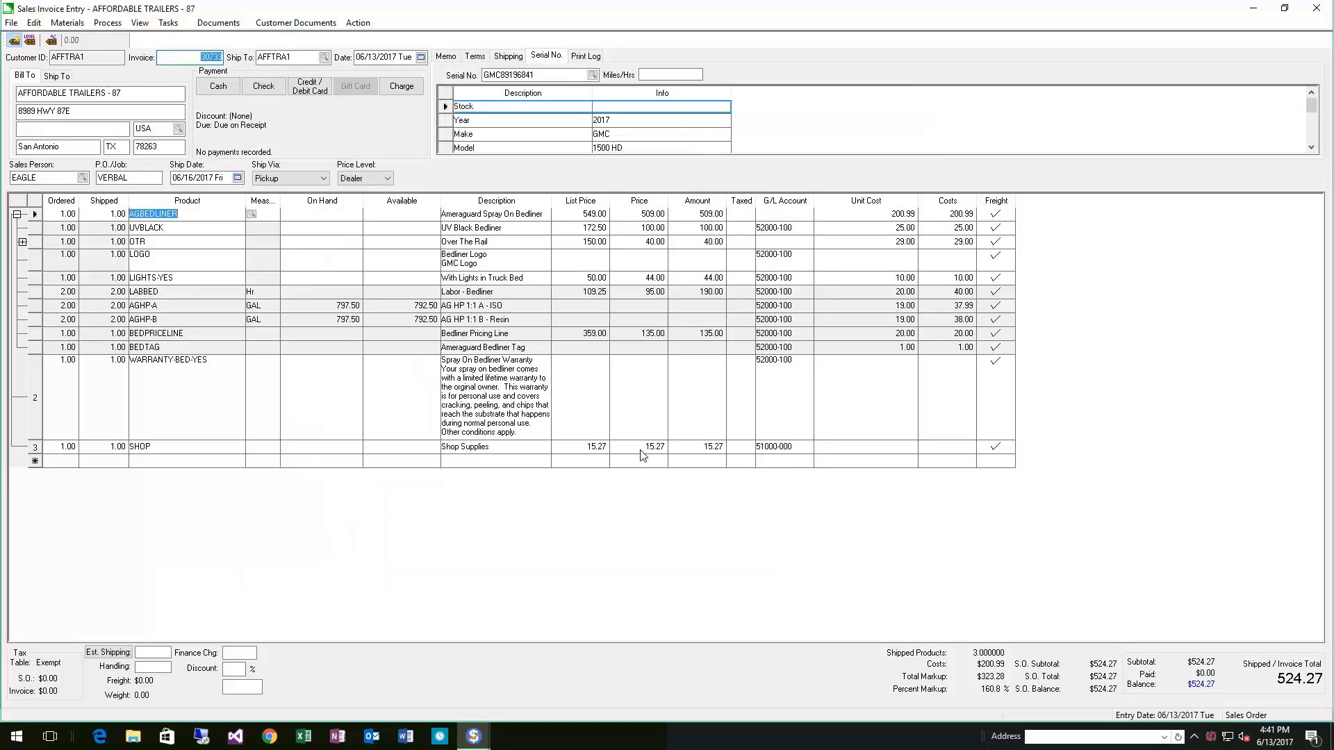
Collapse the AGBEDLINER kit's component lines in the order grid
key(Escape)
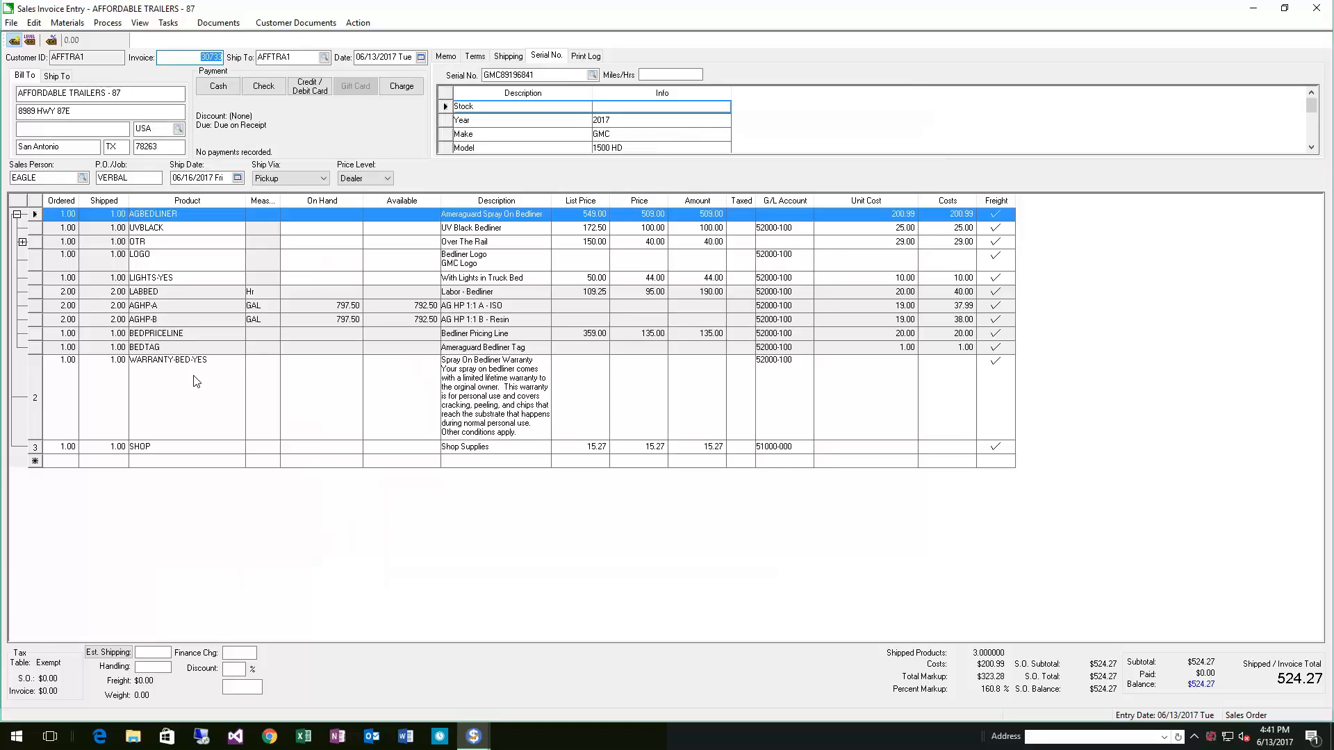
click(18, 214)
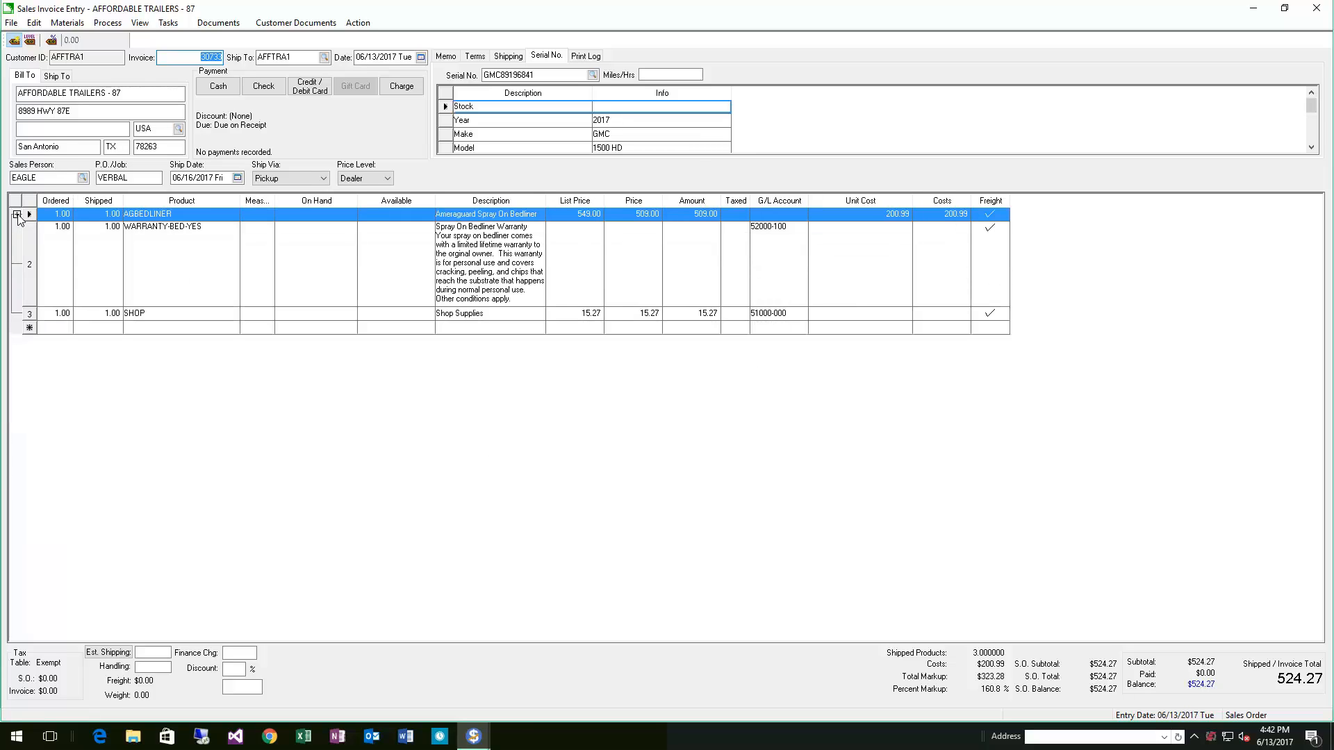